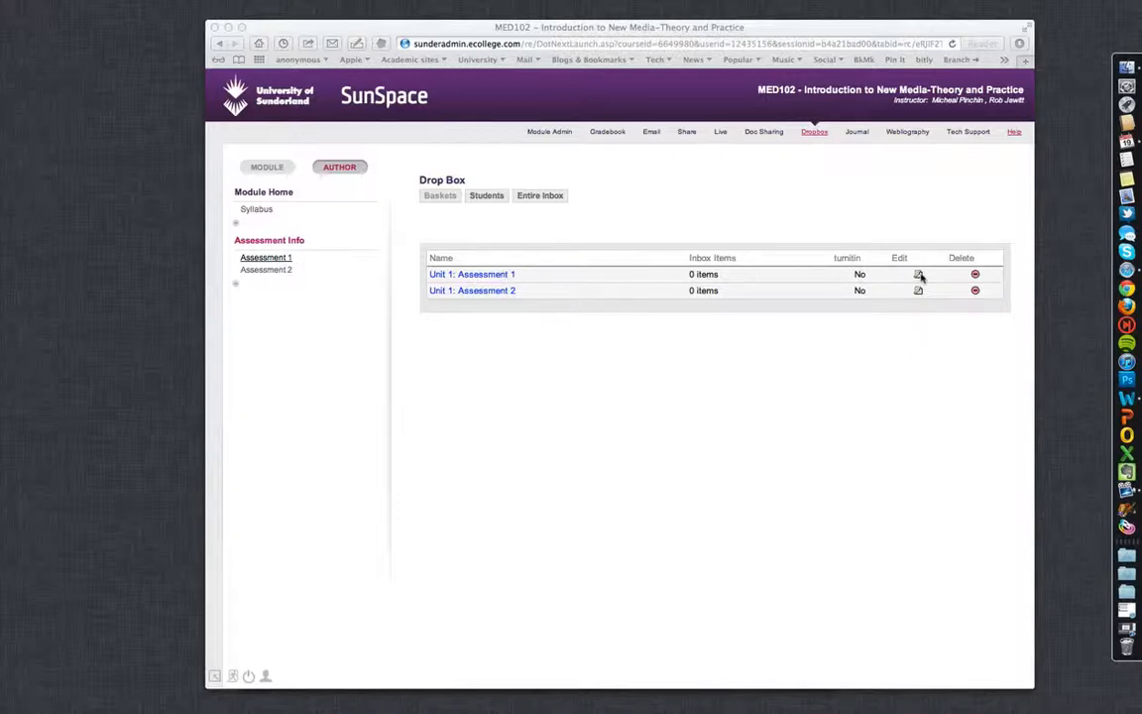
Open the drop box baskets for editing and name the Assessment 1 basket "Essay" and the Assessment 2 basket "Report".
click(851, 277)
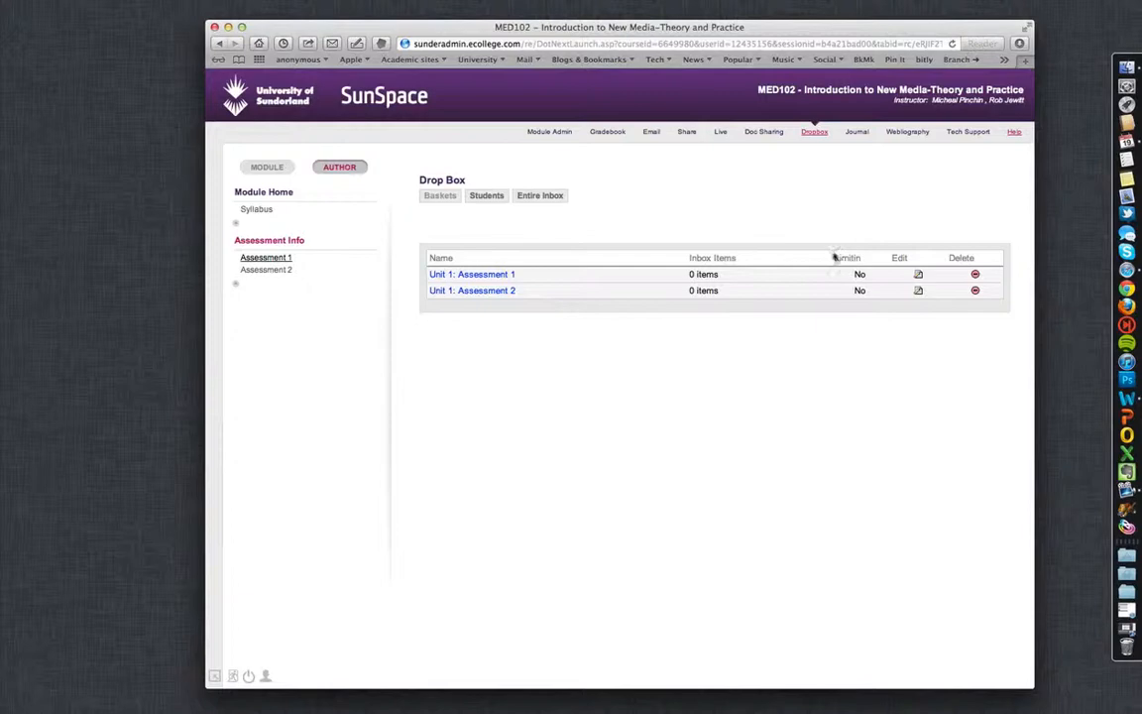
mouse_move(841, 255)
mouse_down()
mouse_move(858, 293)
mouse_move(863, 255)
mouse_up()
click(867, 261)
click(917, 275)
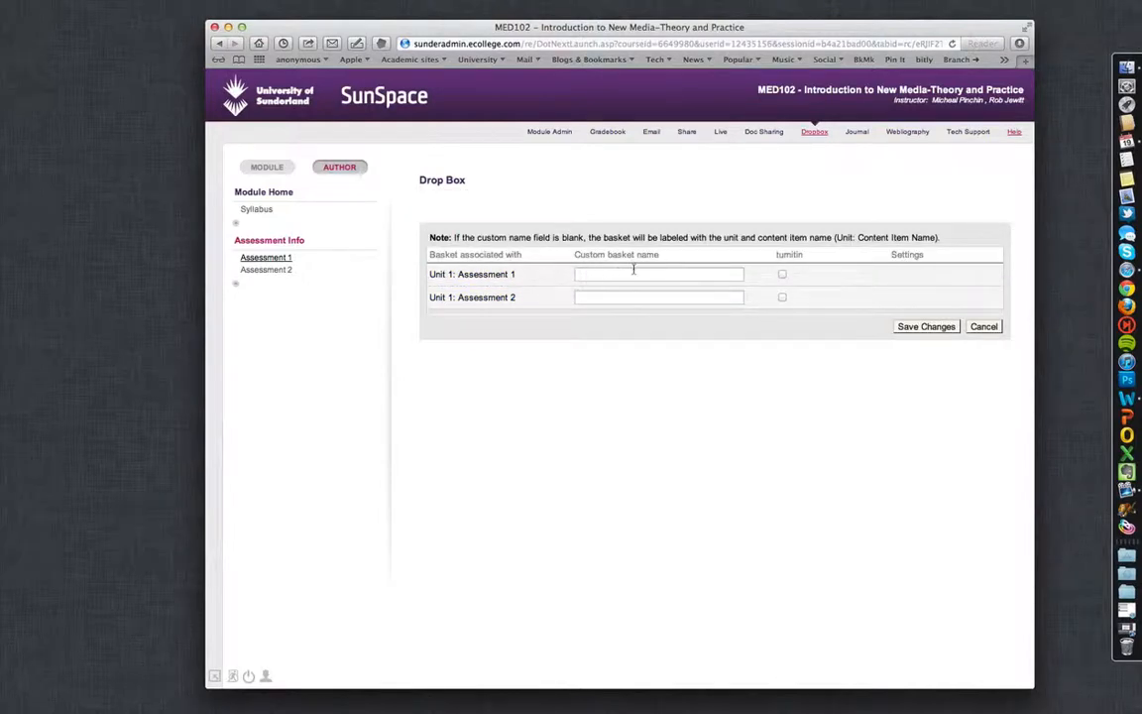
click(589, 275)
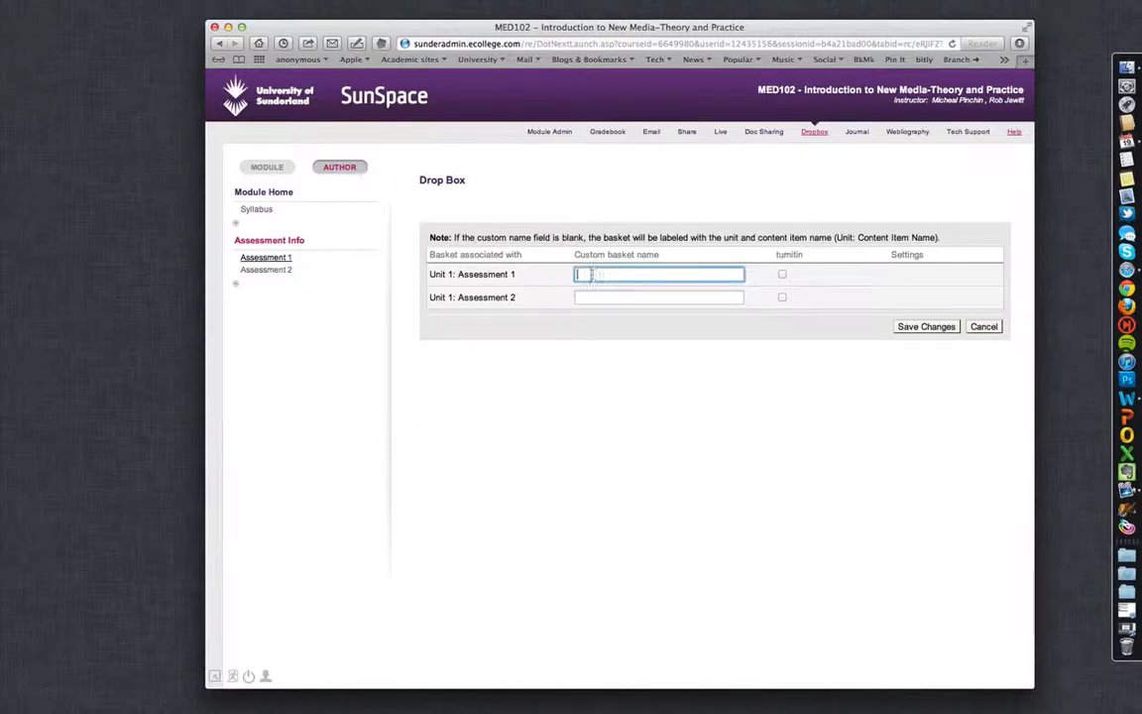
text(Essay)
key(Tab)
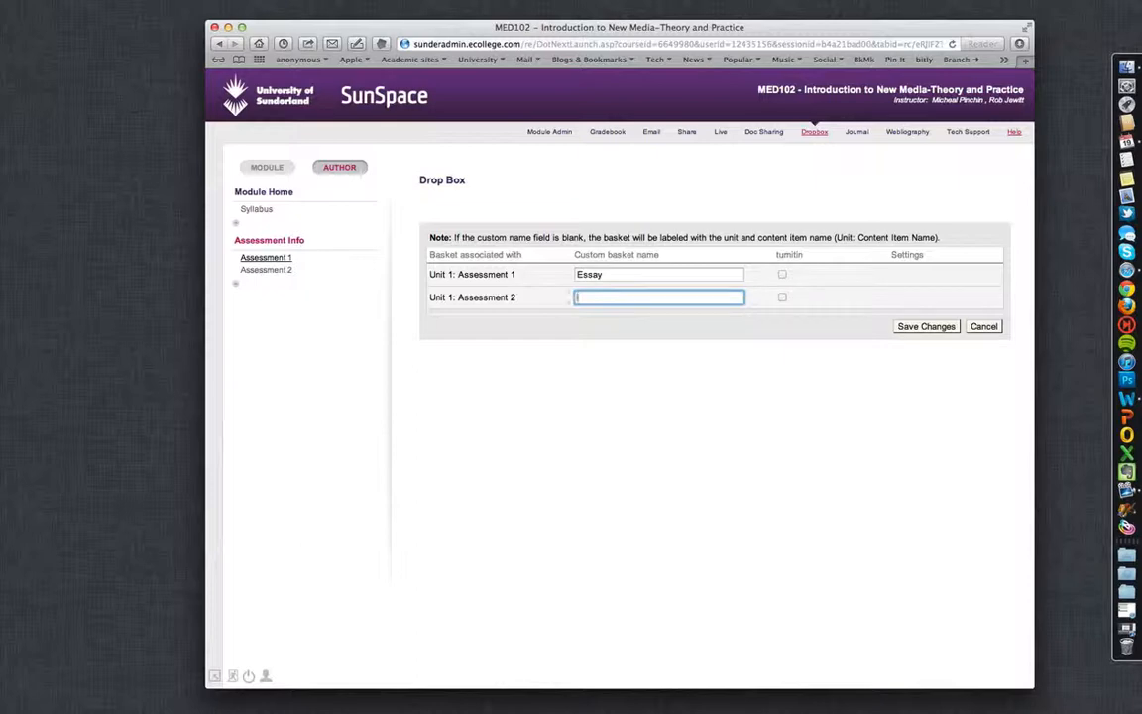
text(Report)
Enable Turnitin for the Essay basket and save the basket changes.
click(820, 277)
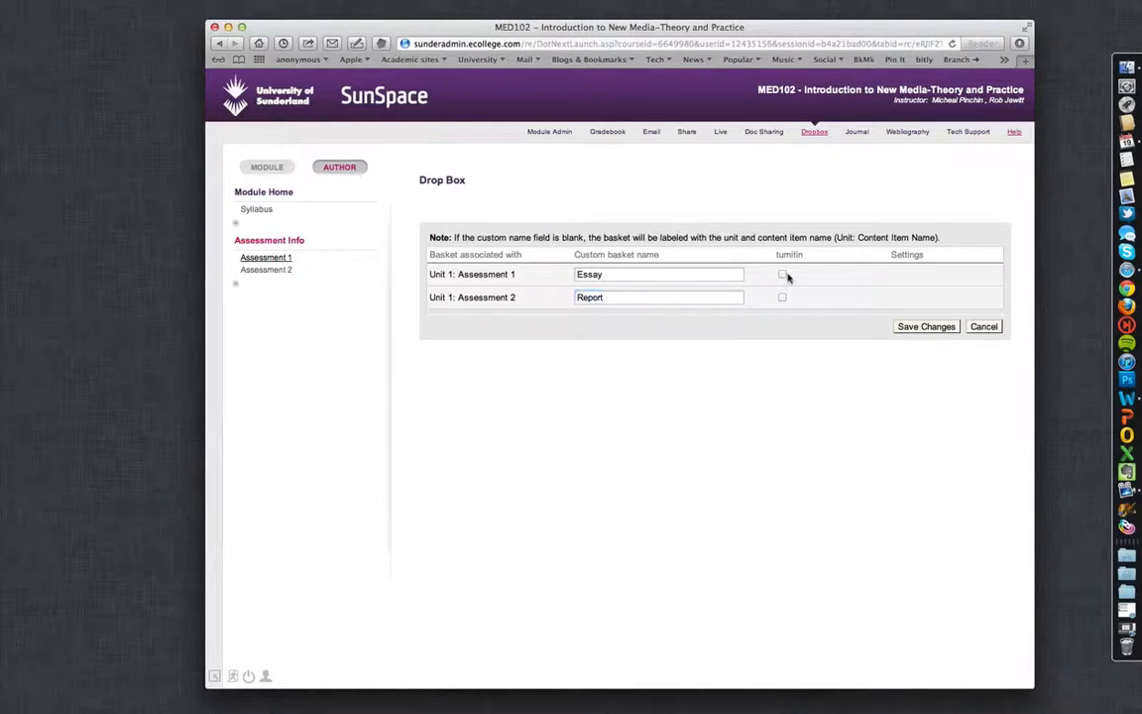
click(782, 275)
click(783, 275)
click(922, 327)
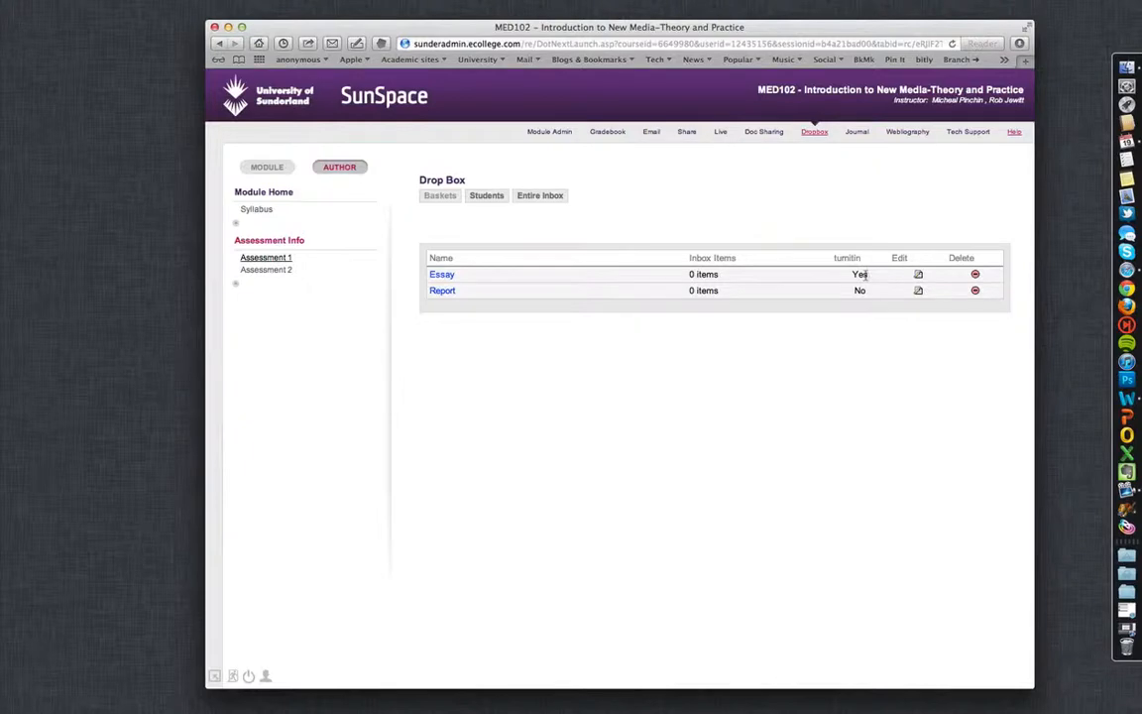
Edit the drop box baskets again and open the Turnitin settings of the Essay basket.
click(919, 275)
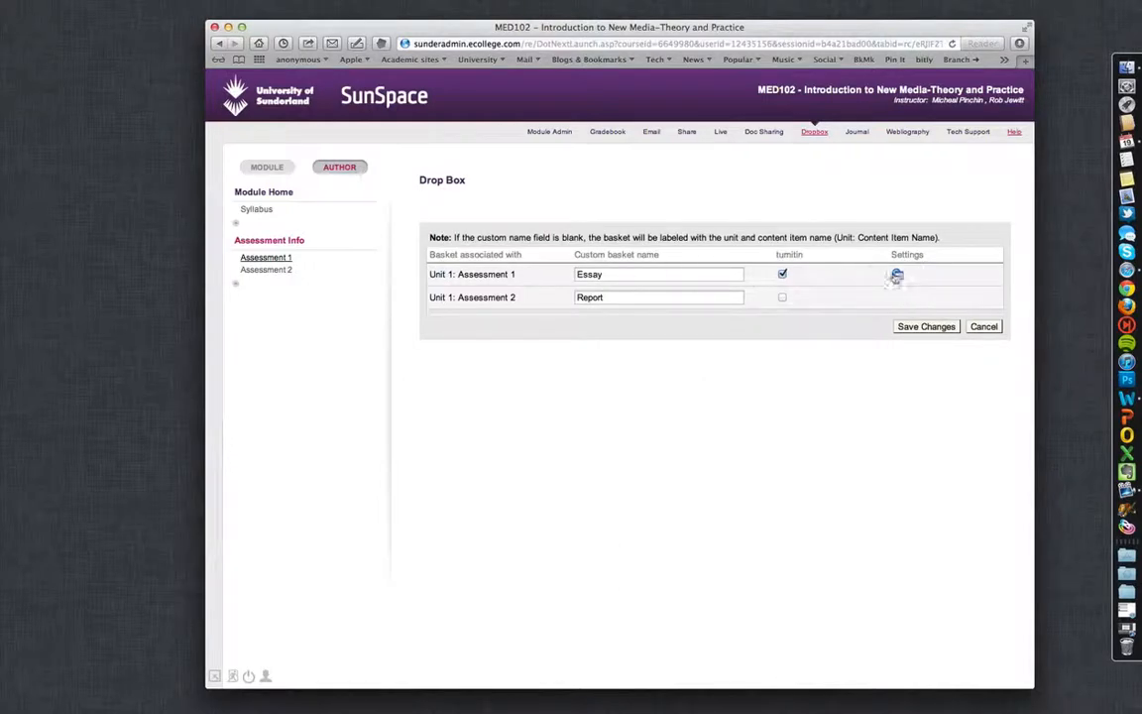
click(783, 299)
click(782, 297)
click(898, 277)
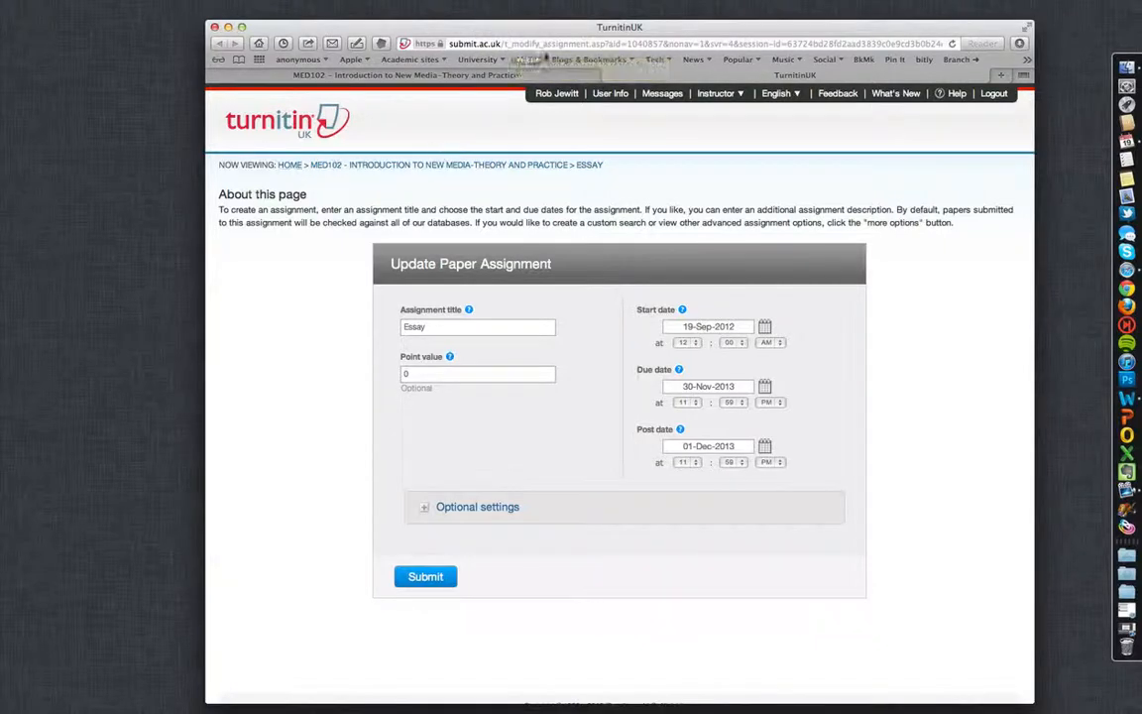
Set the point value of the Essay assignment to 100.
click(439, 43)
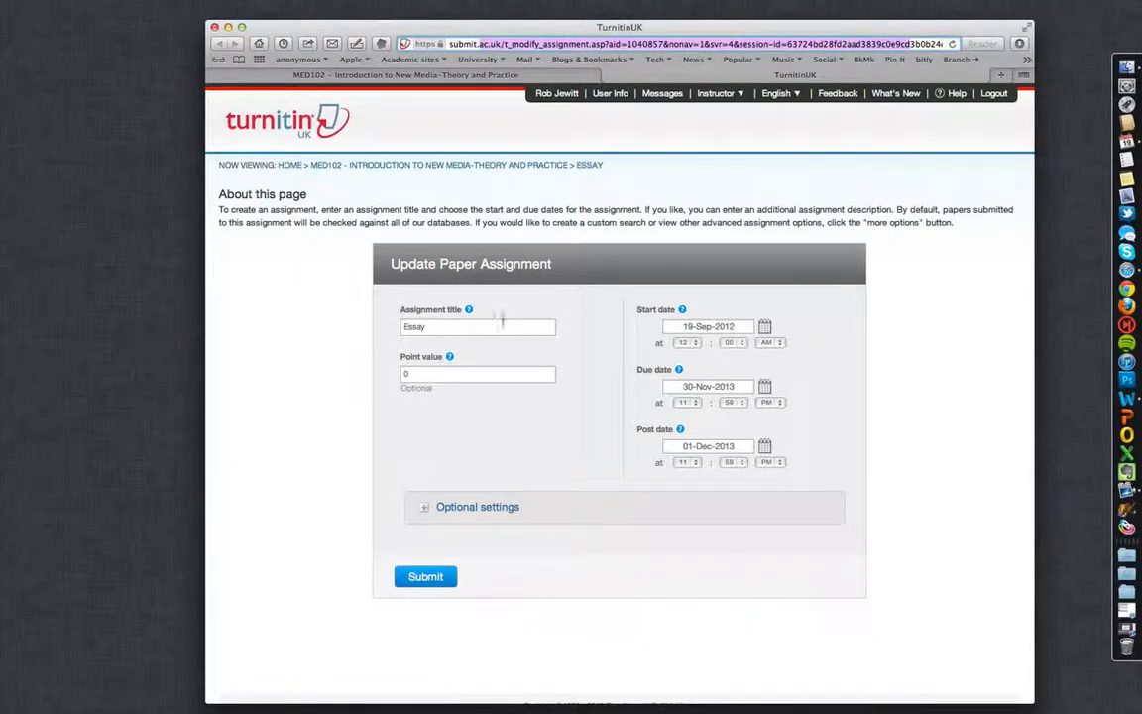
mouse_move(470, 312)
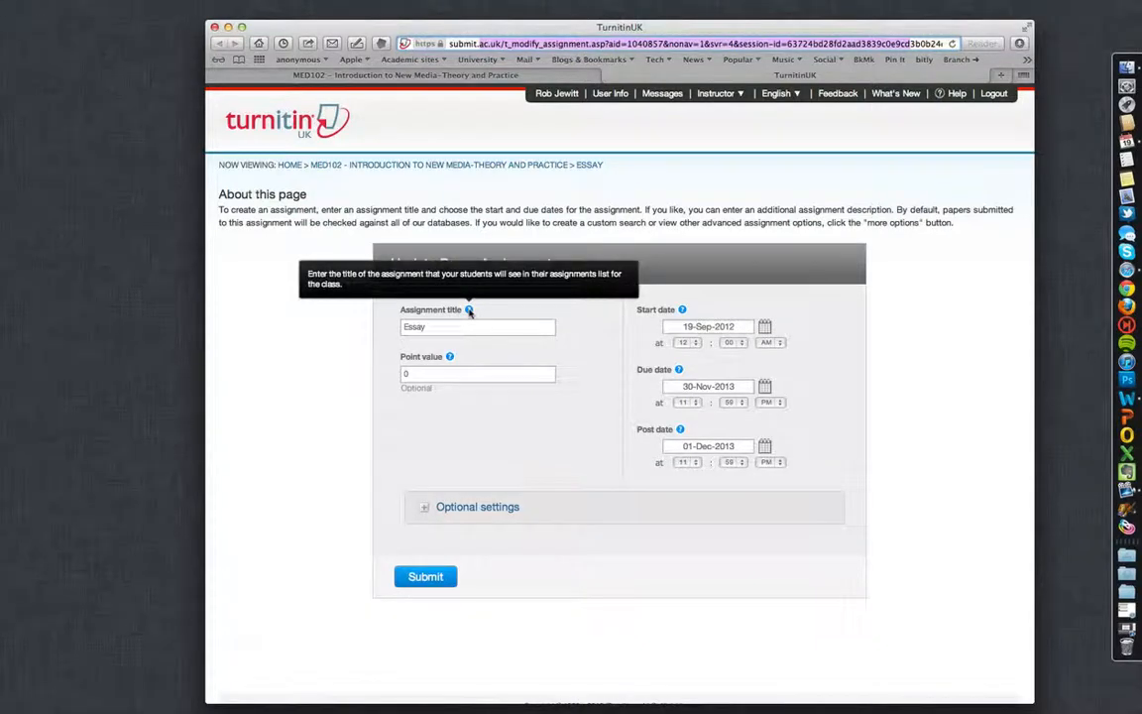
mouse_move(449, 358)
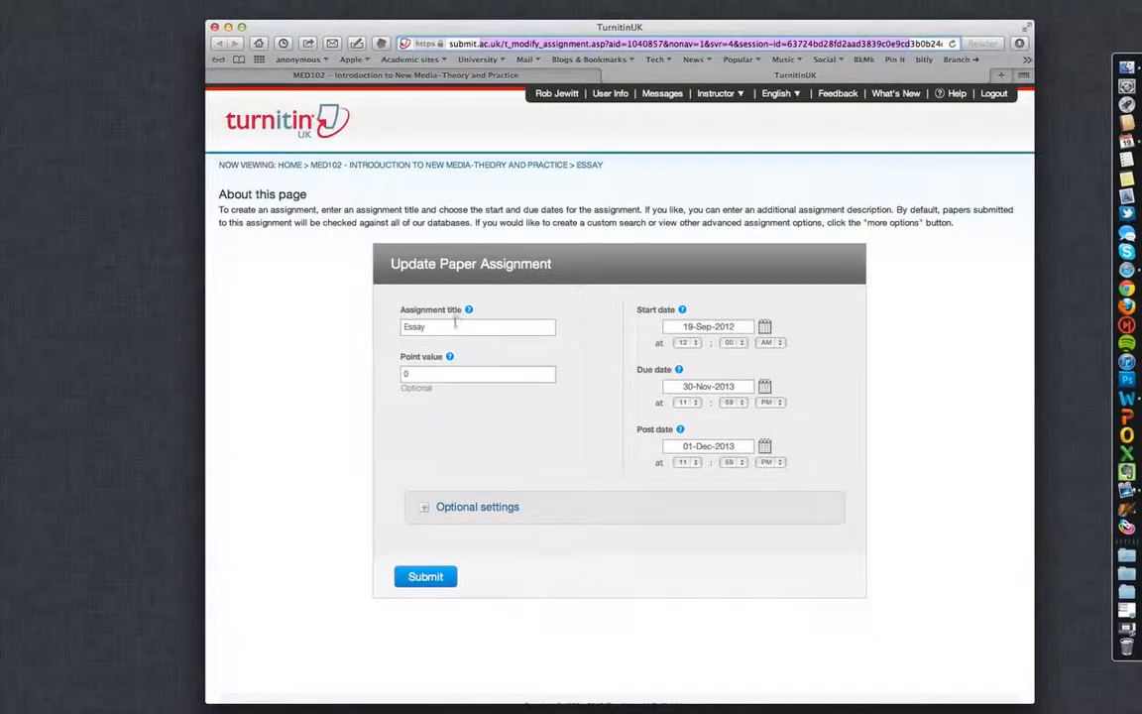
click(439, 375)
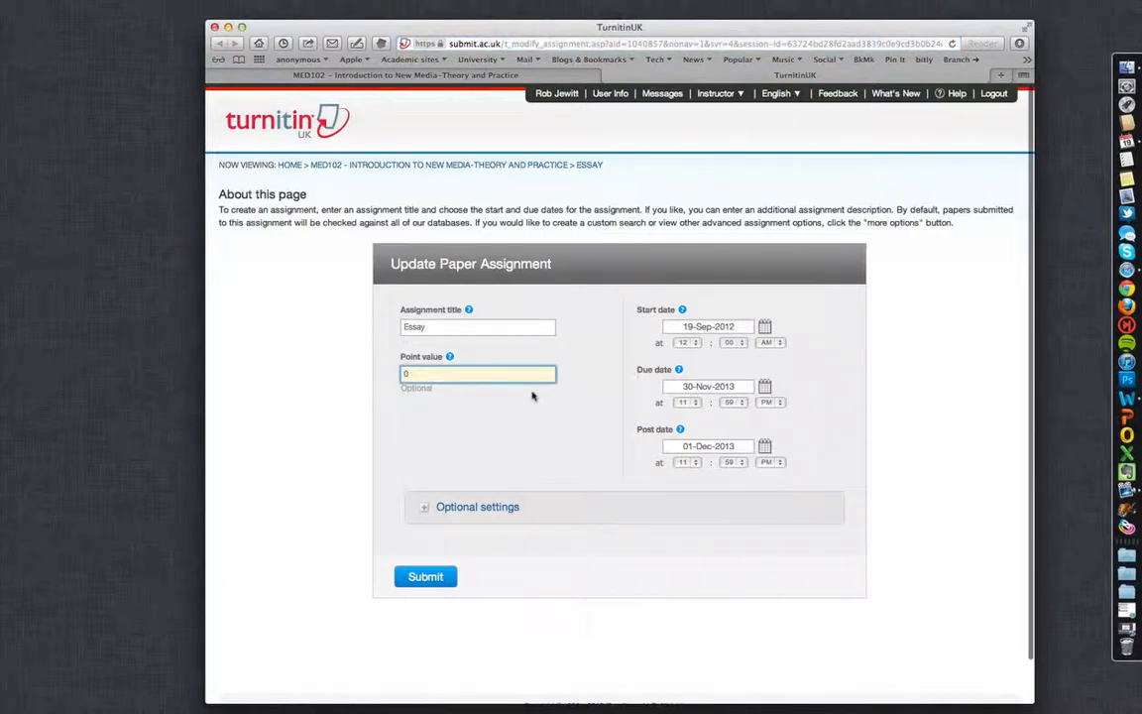
key(BackSpace)
text(100)
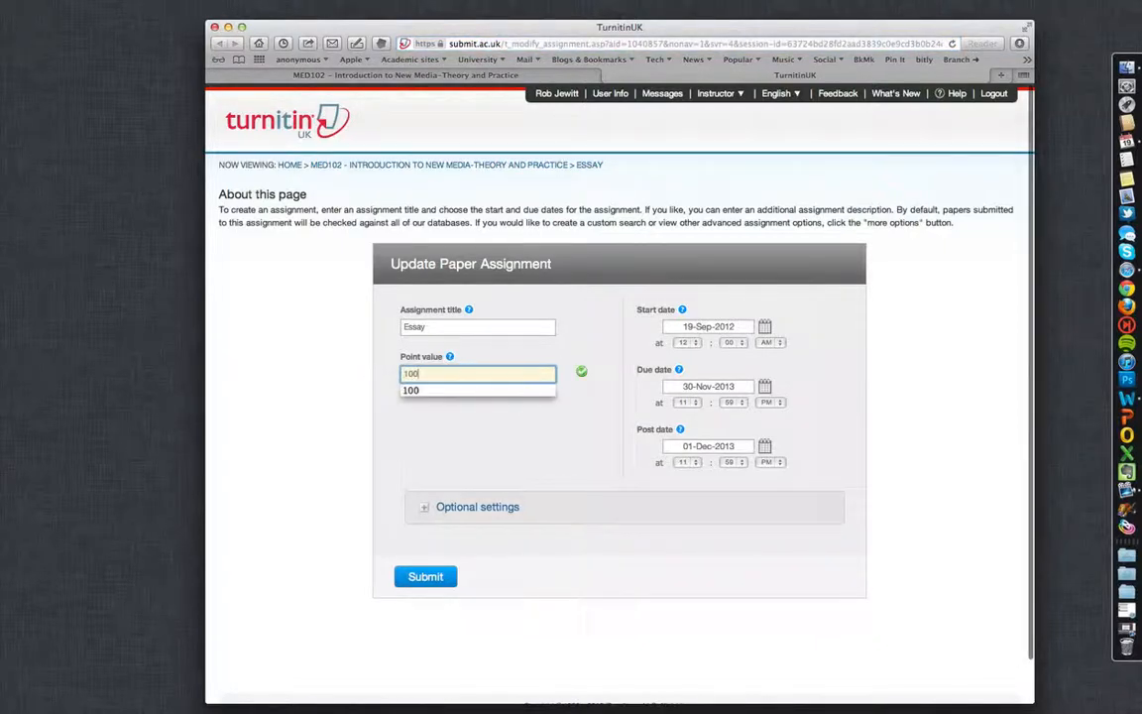
click(528, 420)
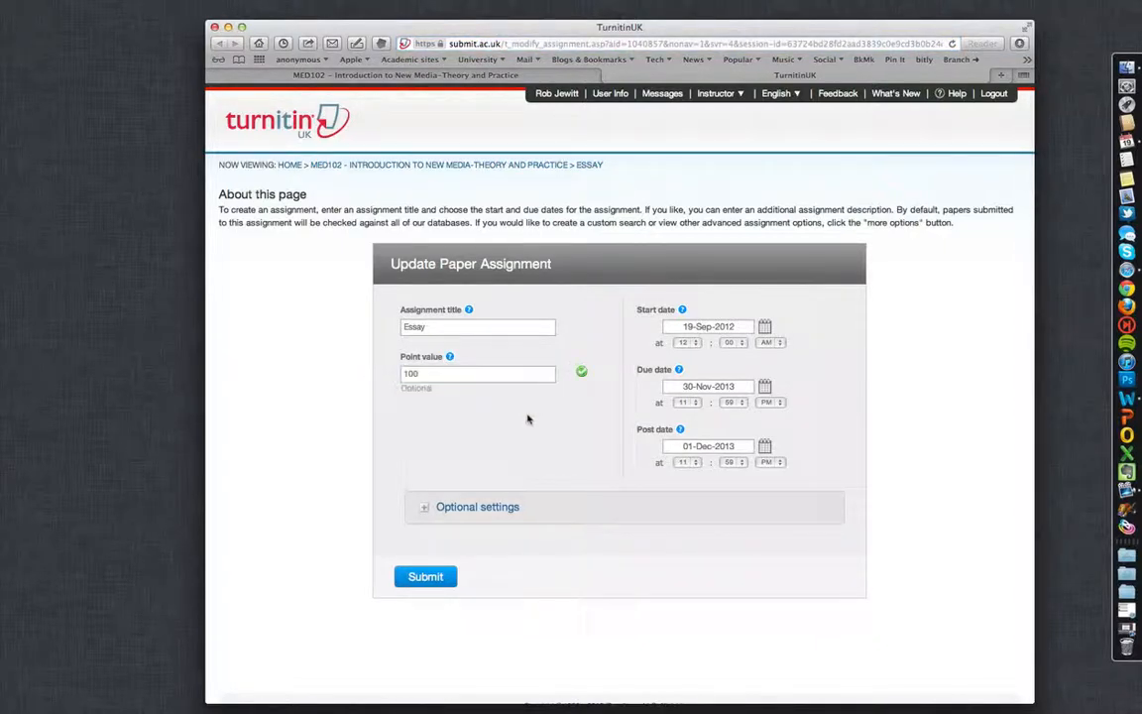
click(460, 374)
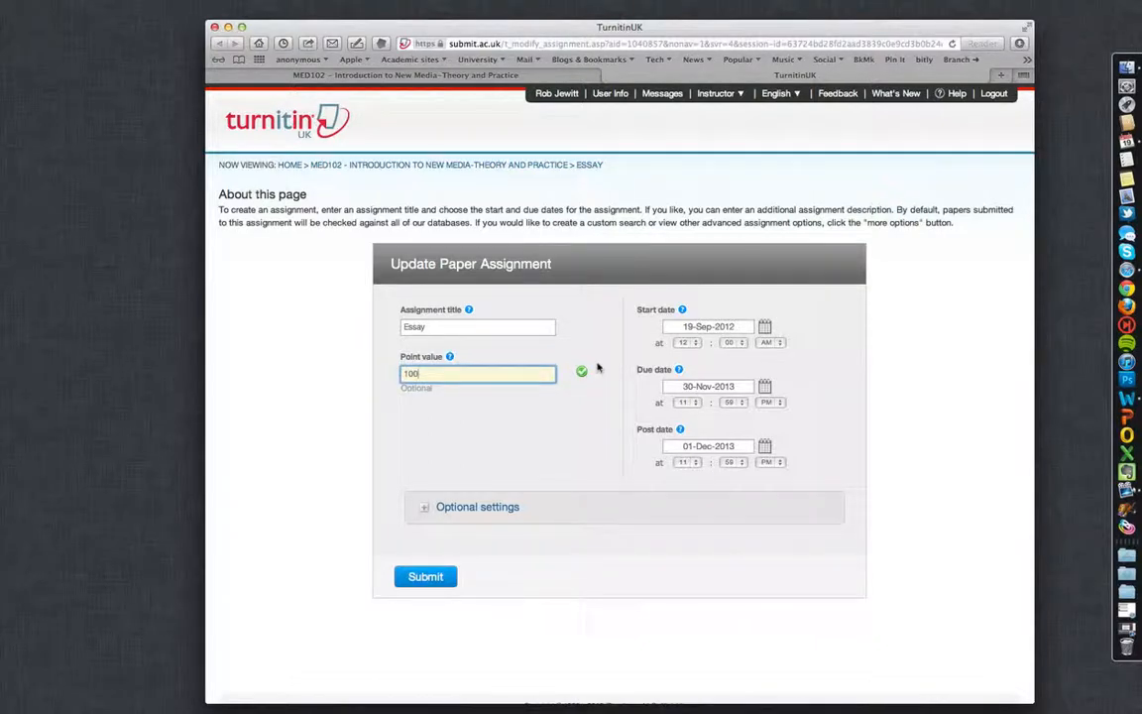
drag(401, 392, 451, 391)
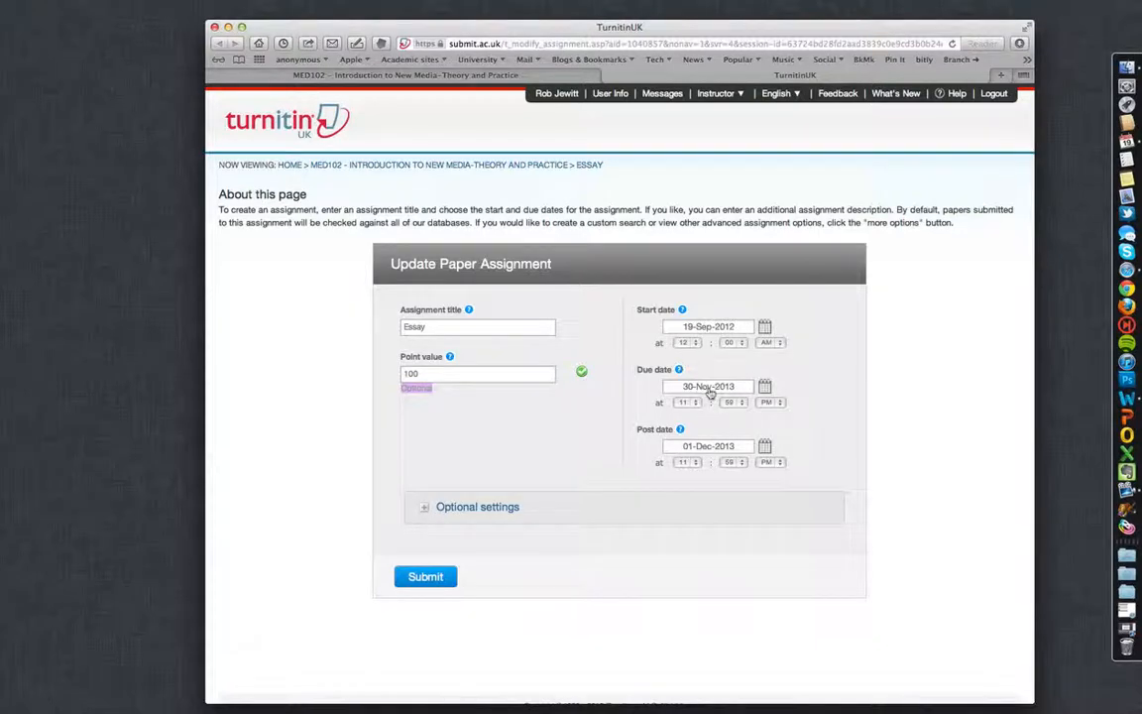
Set the due date of the Essay assignment to 01-Nov-2012.
click(764, 386)
click(745, 409)
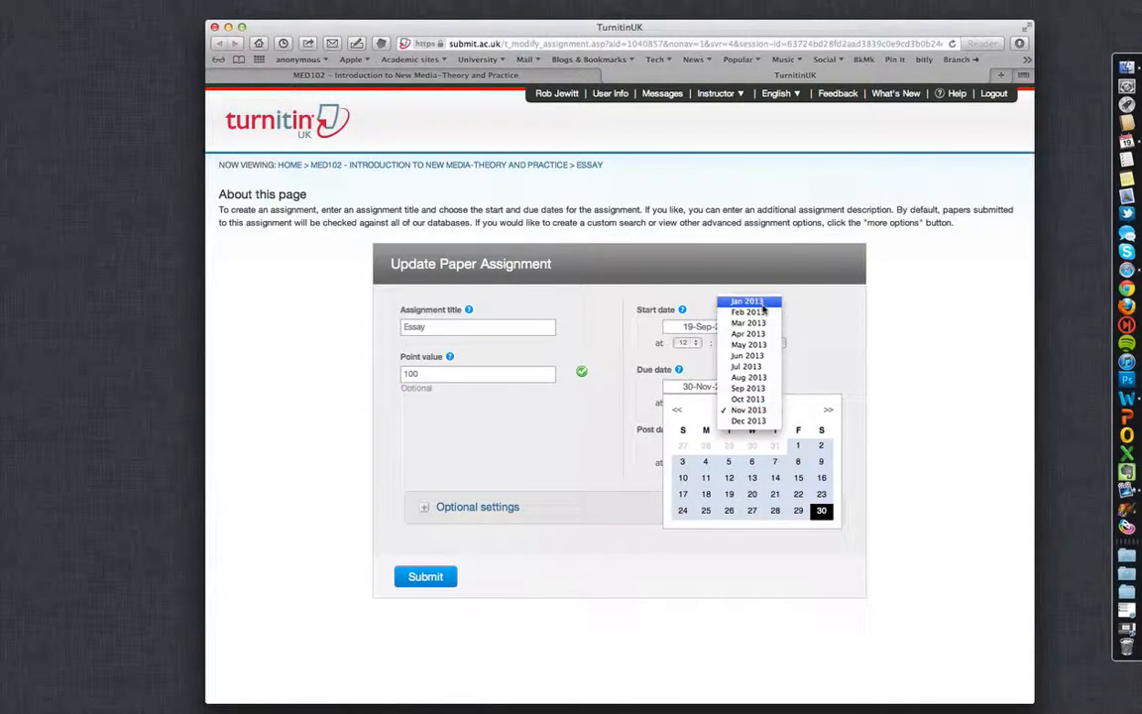
click(820, 372)
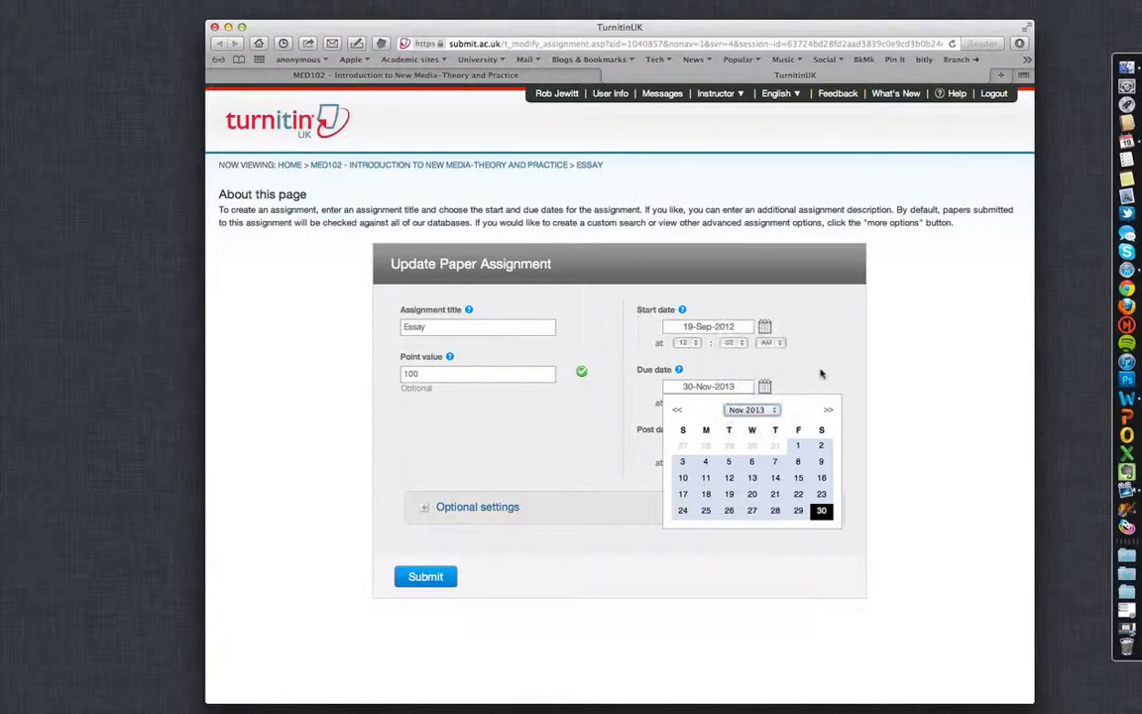
click(677, 412)
click(677, 412)
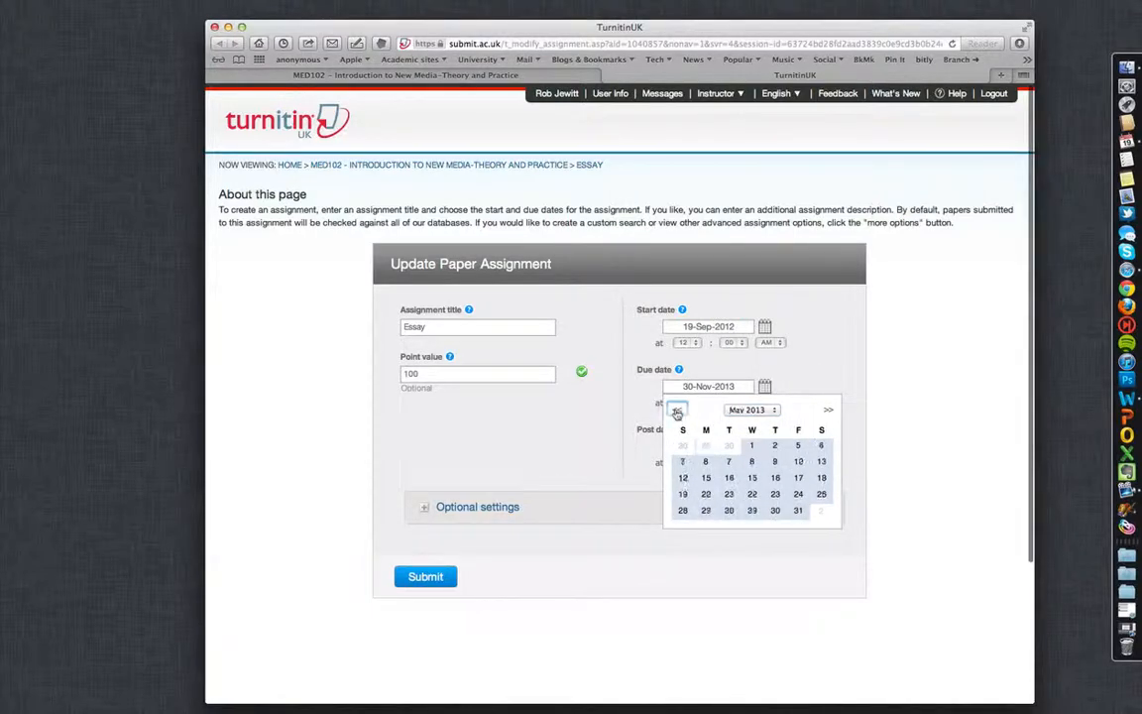
click(677, 413)
click(677, 412)
click(677, 412)
click(677, 413)
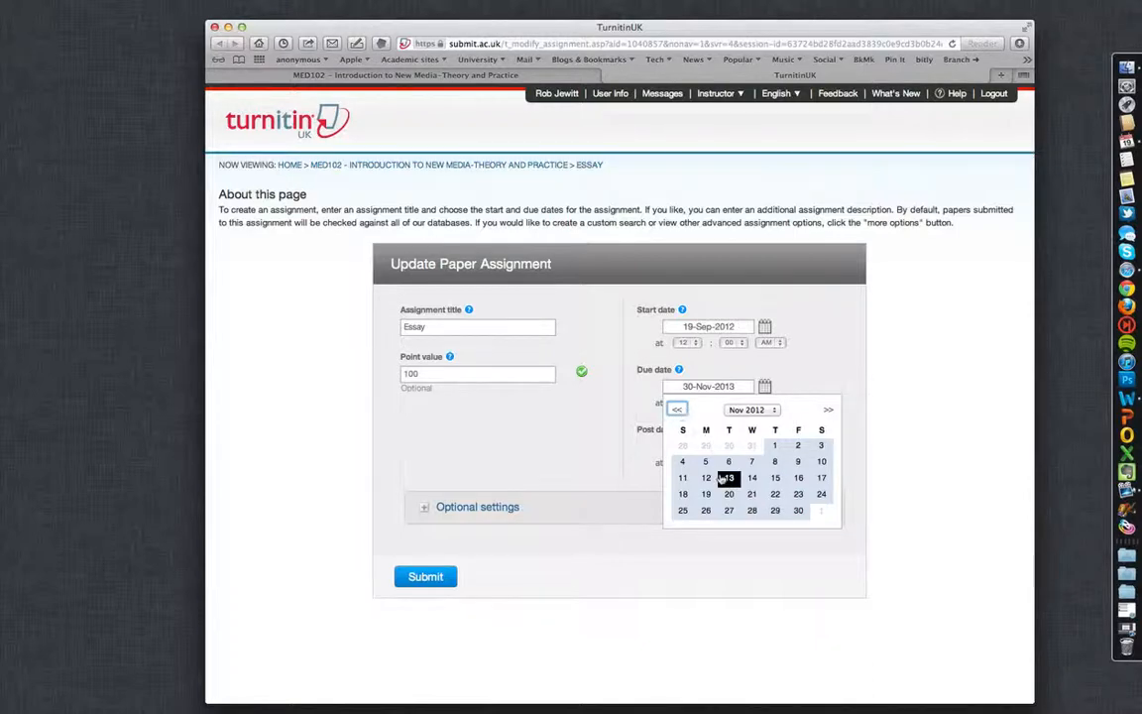
click(774, 445)
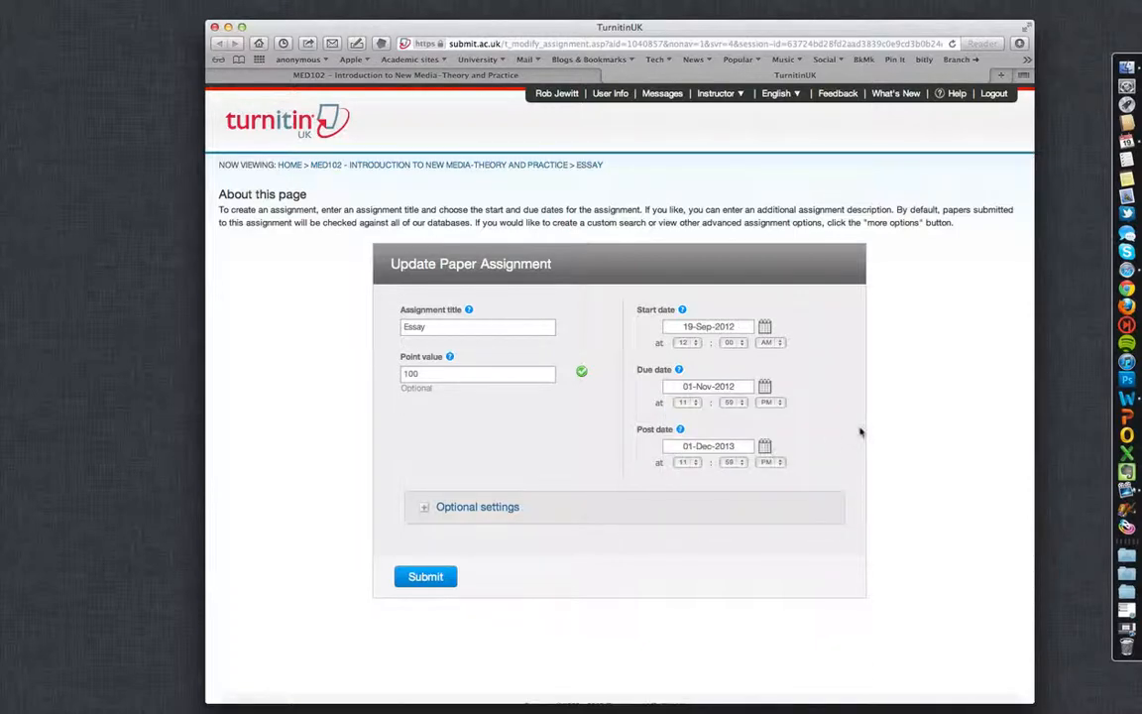
Set the due time of the Essay assignment to 3:00 PM.
click(695, 403)
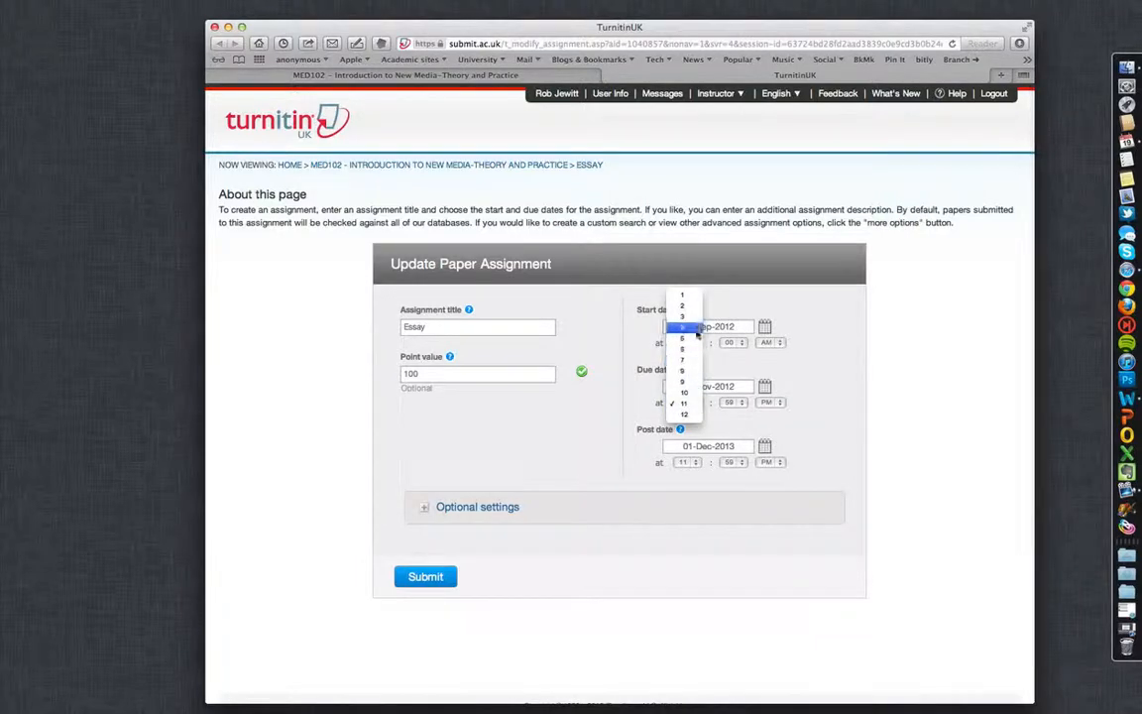
click(683, 316)
click(735, 402)
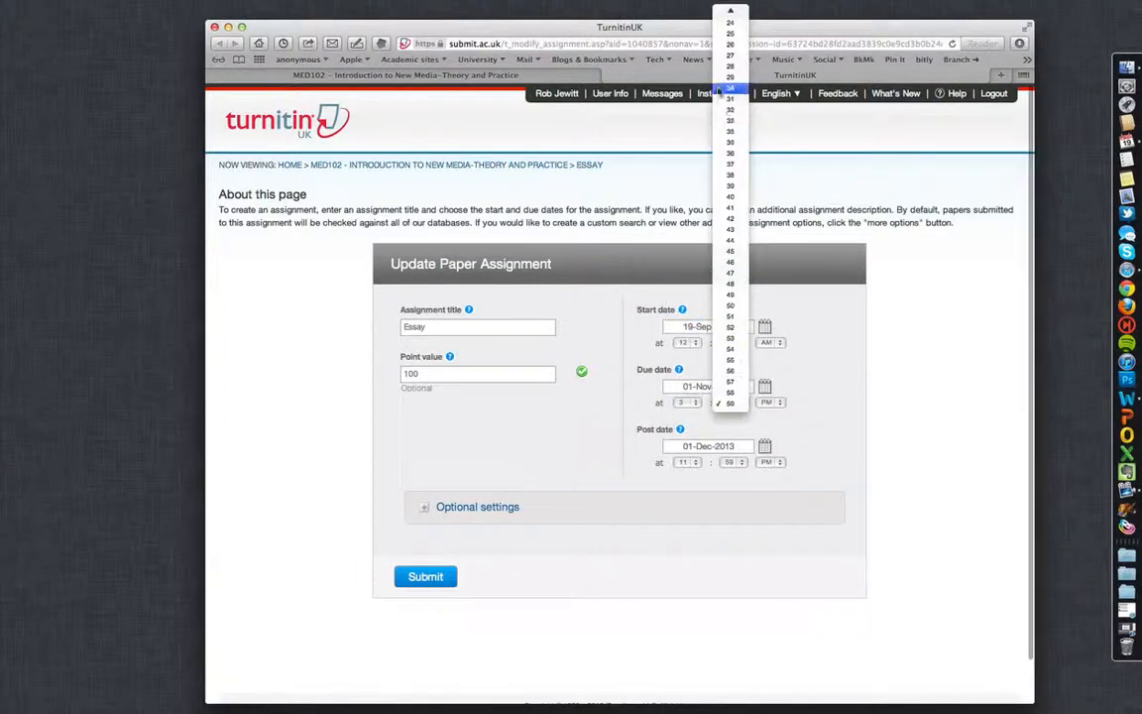
scroll(735, 62, up, 6)
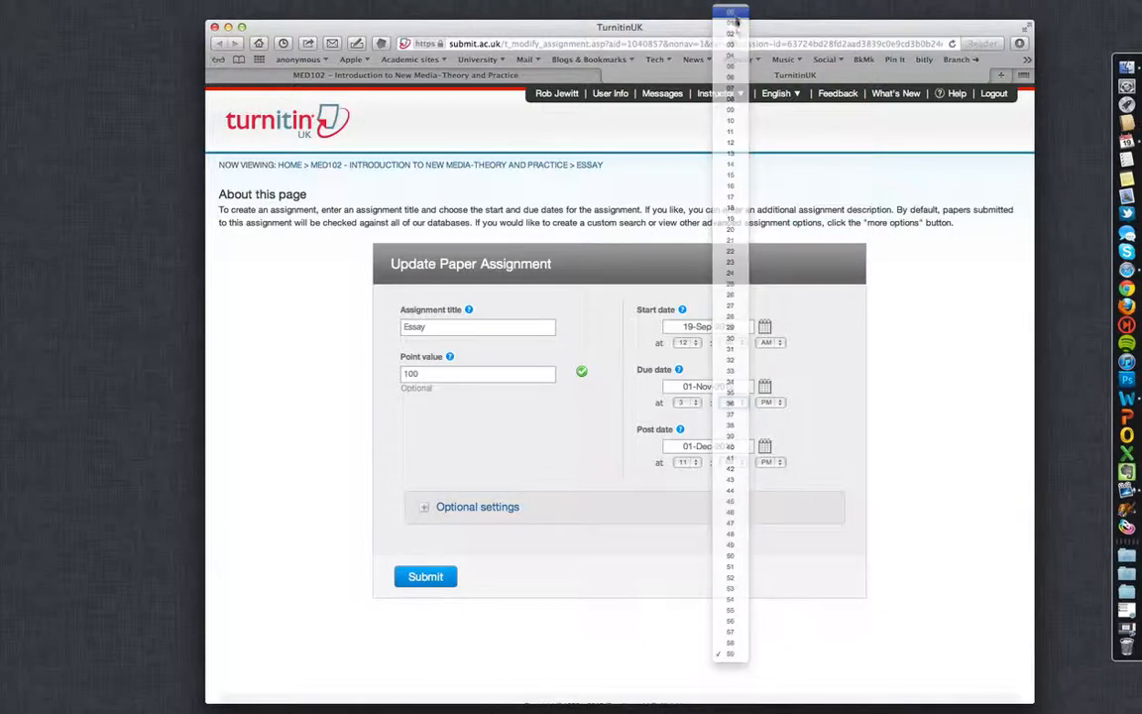
click(734, 14)
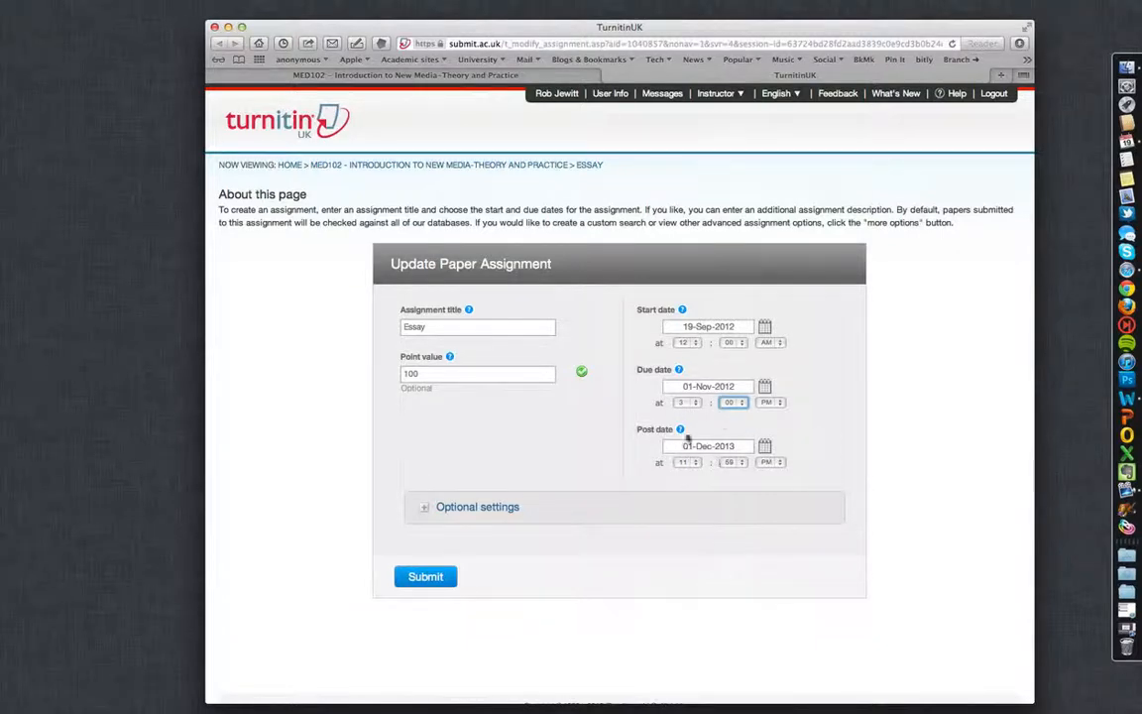
Set the post date of the Essay assignment to 01-Nov-2012.
click(766, 447)
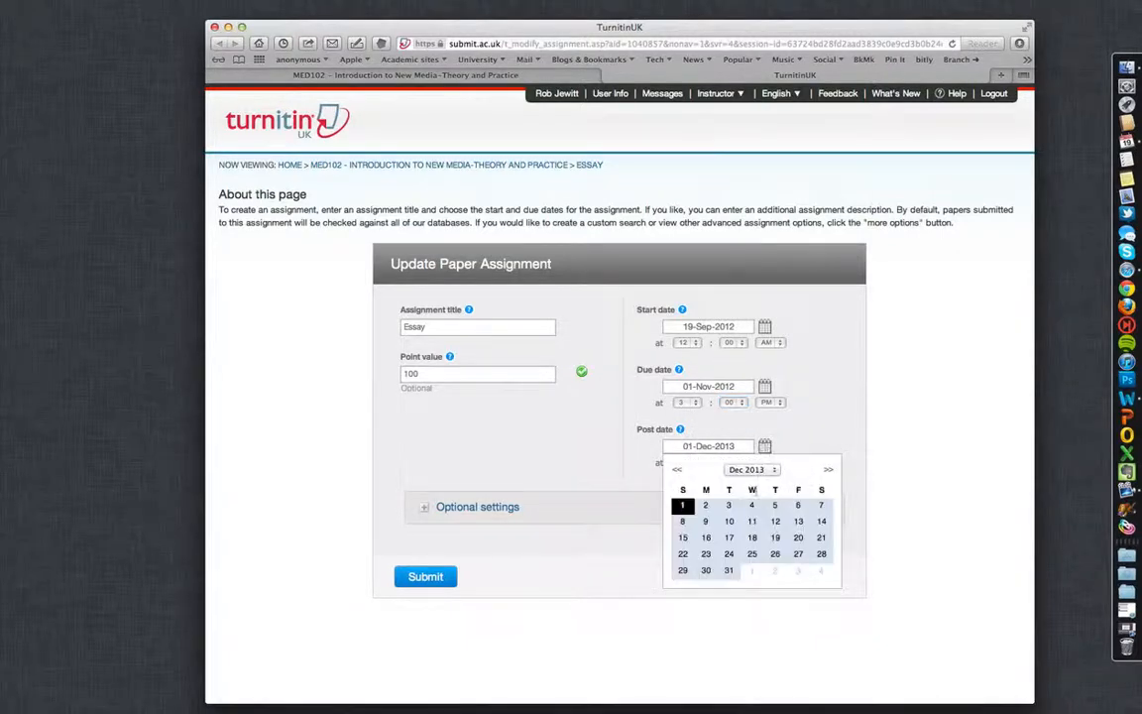
click(773, 470)
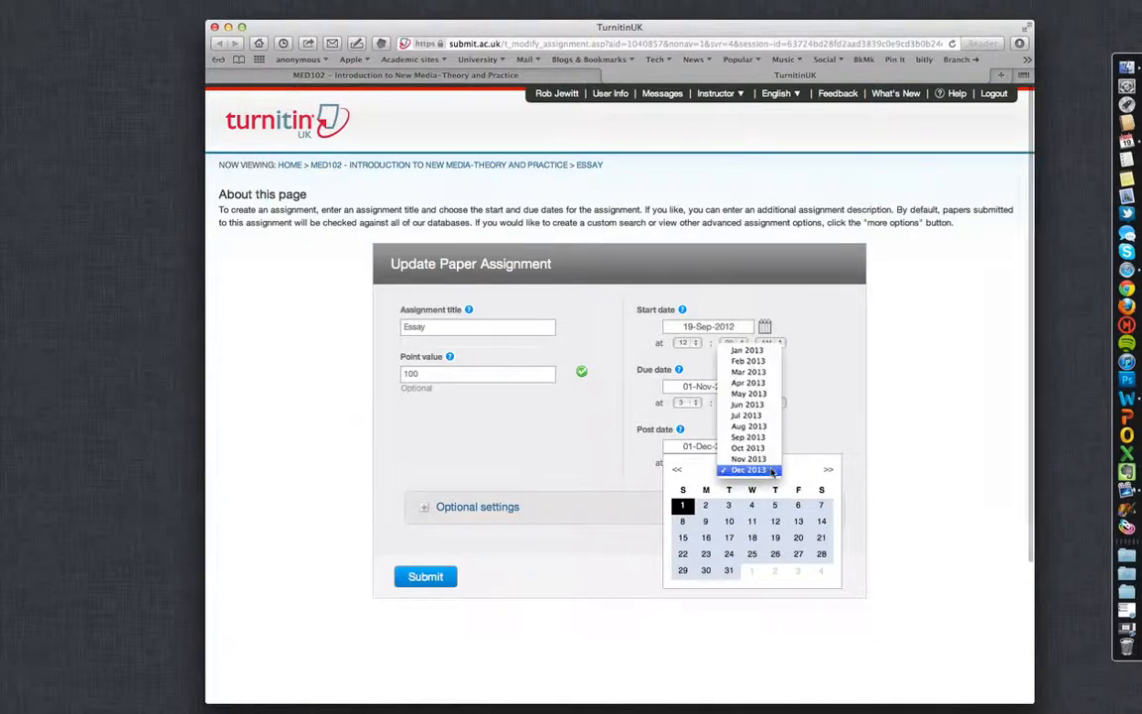
click(748, 352)
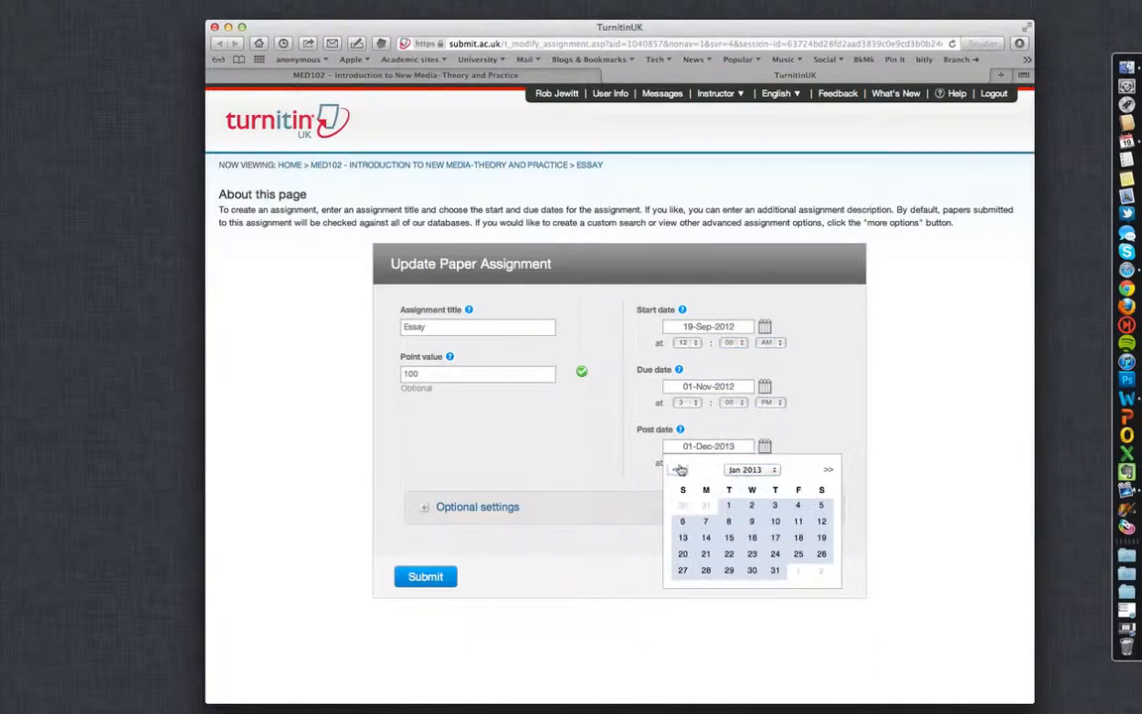
click(677, 469)
click(677, 469)
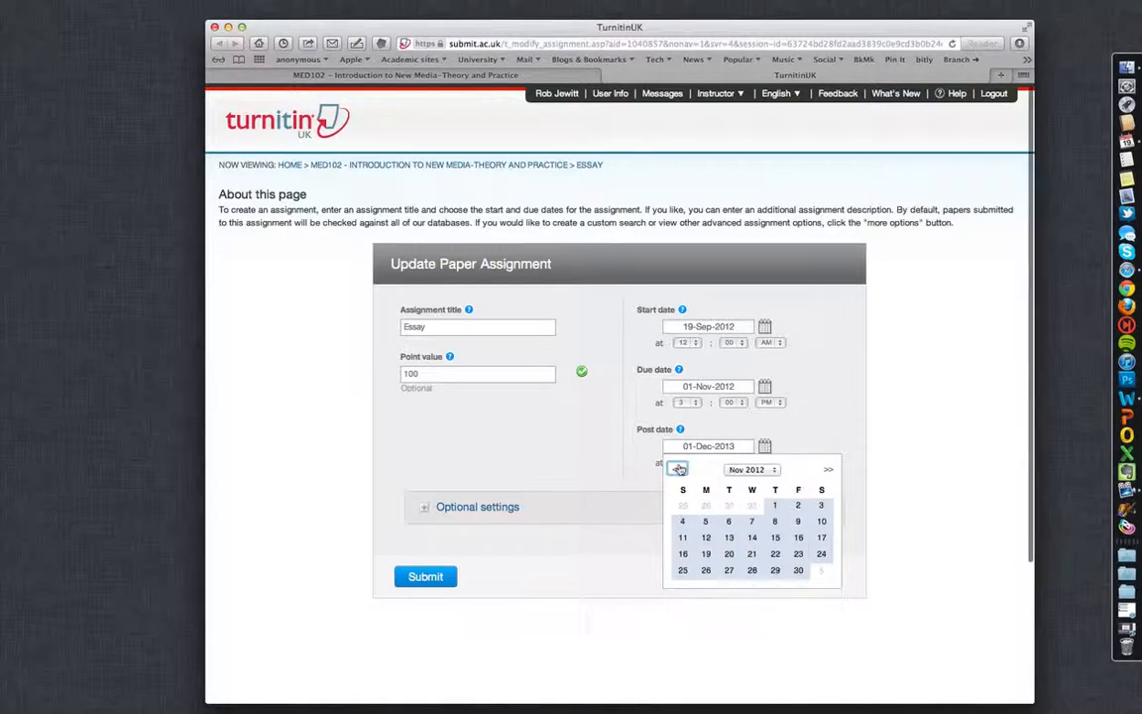
click(774, 505)
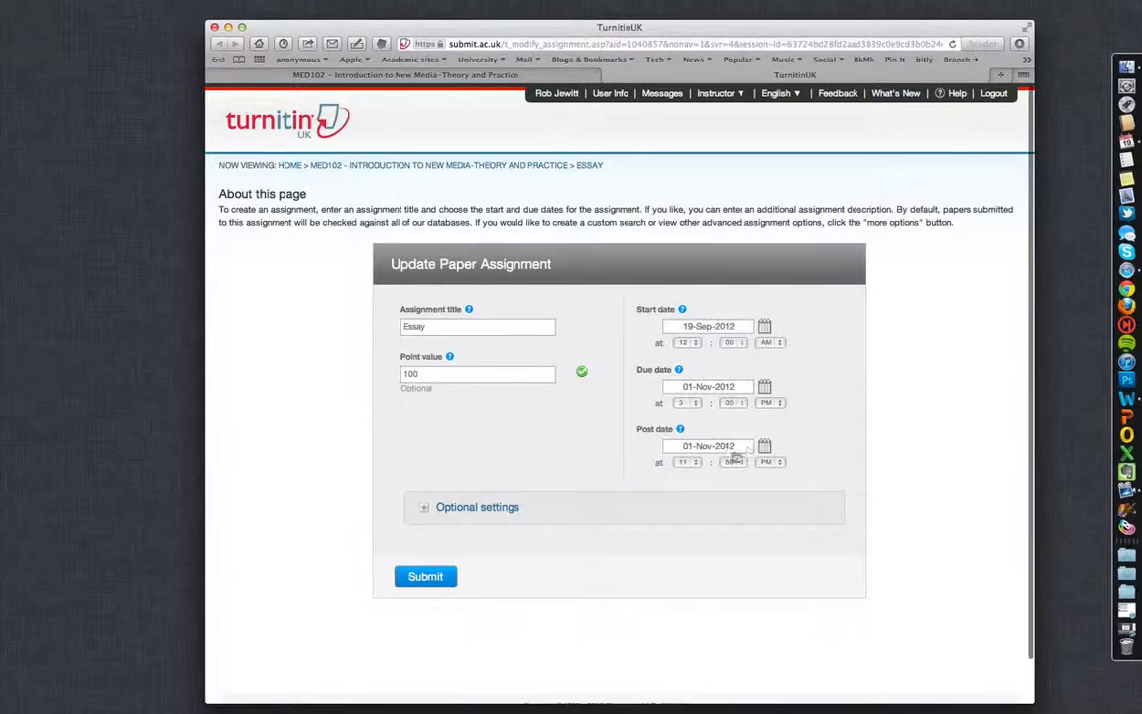
Set the post date of the Essay assignment to 01-Dec-2012.
click(764, 447)
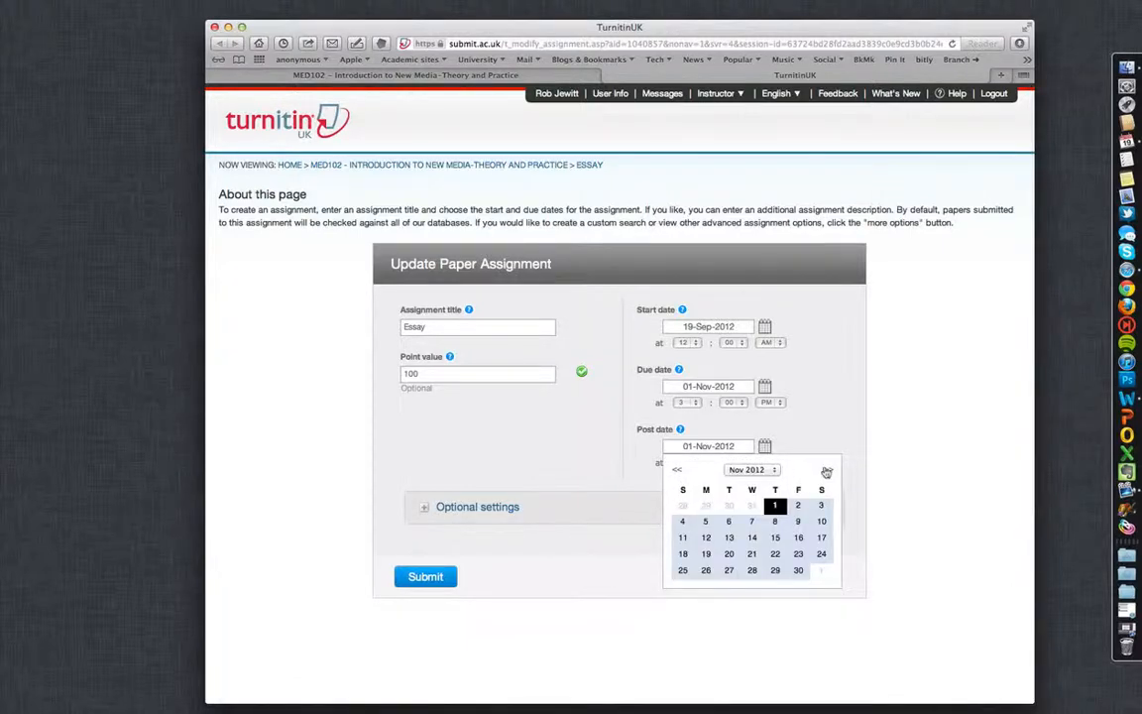
click(828, 469)
click(821, 505)
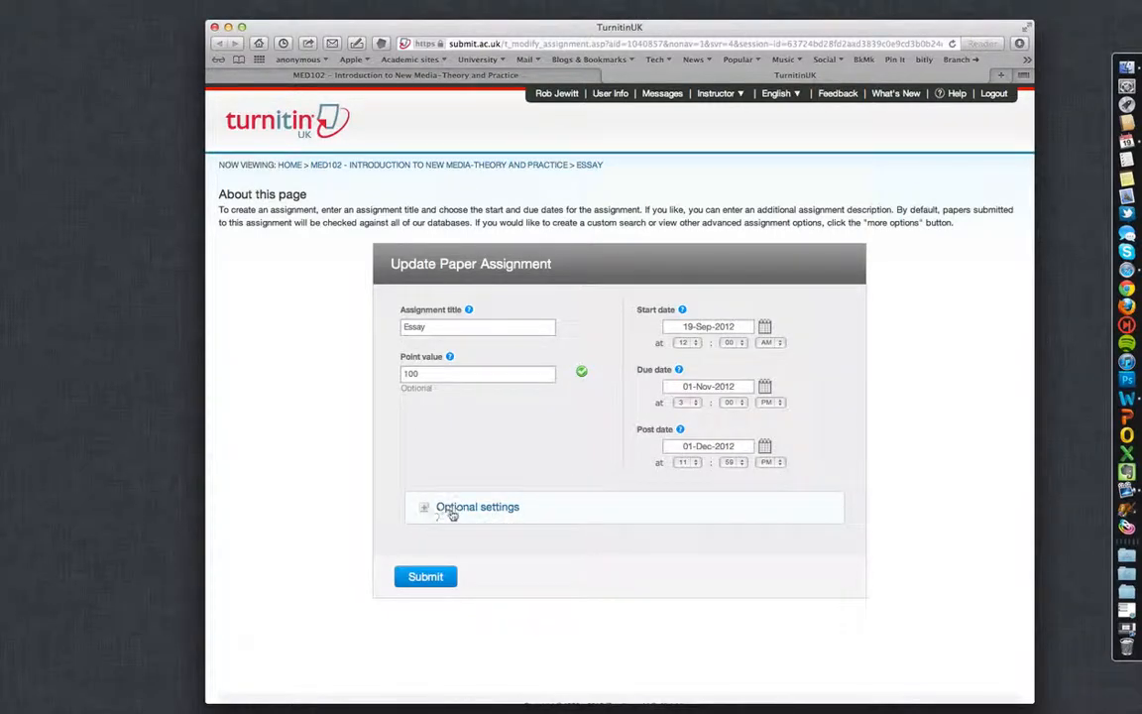
Expand the Essay assignment's optional settings and enter "See module guide -" as the special instructions.
click(464, 507)
scroll(507, 476, down, 3)
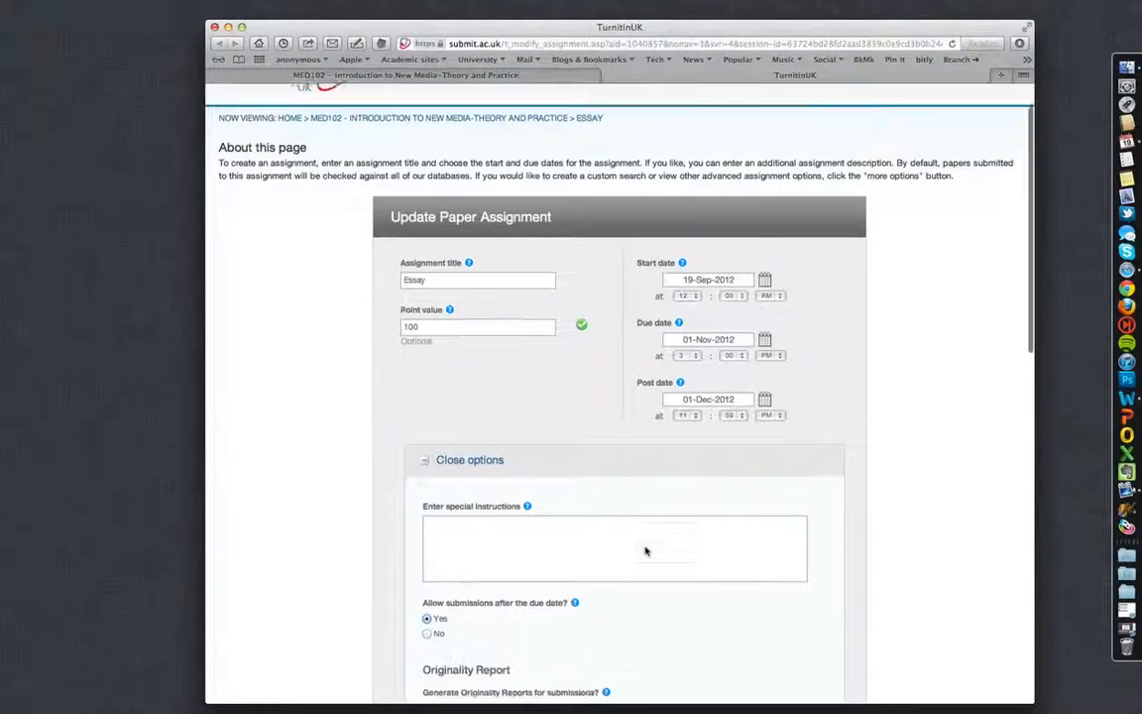
scroll(509, 478, down, 1)
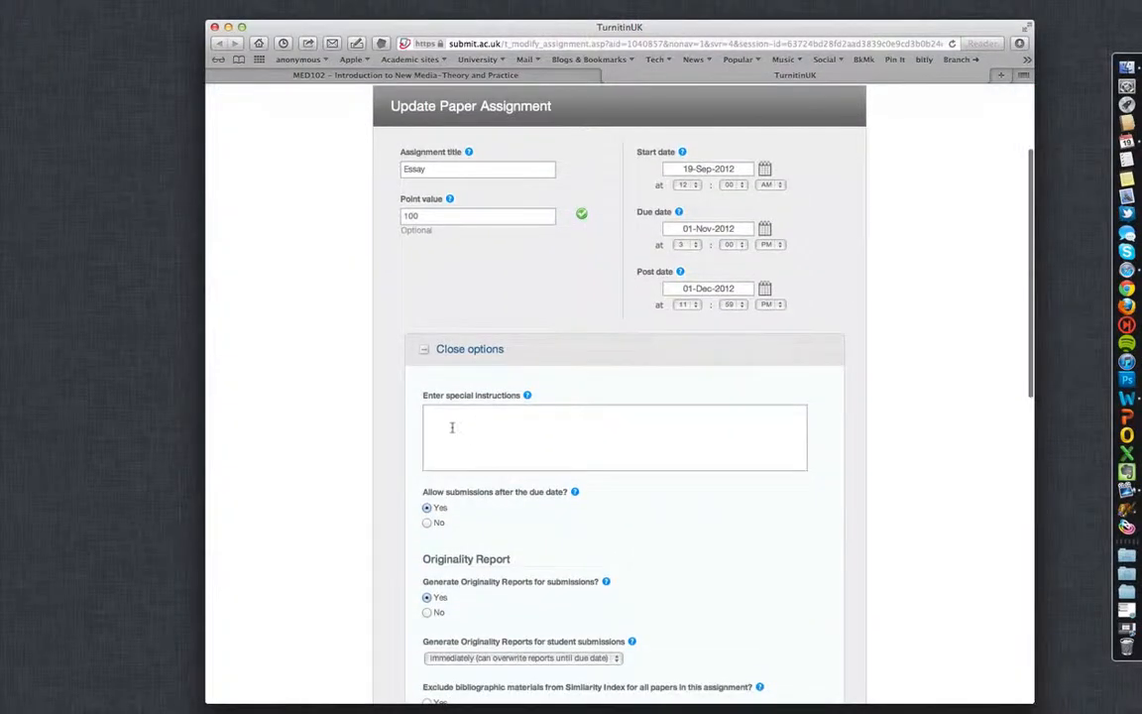
click(451, 428)
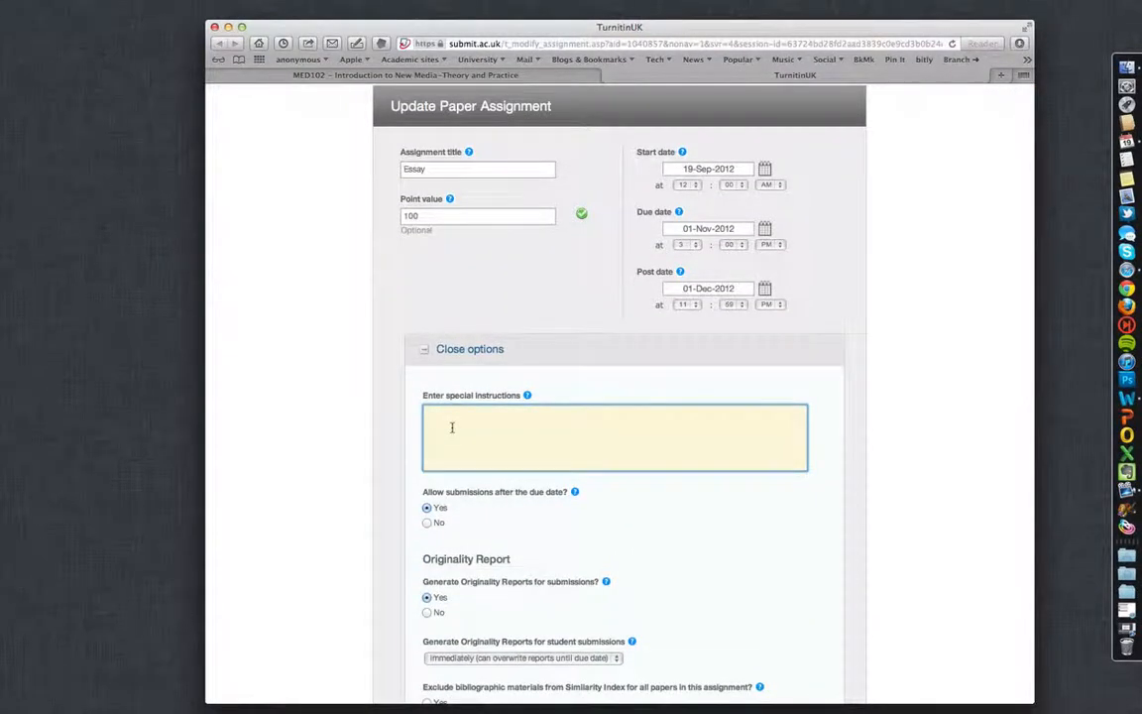
text(See modu)
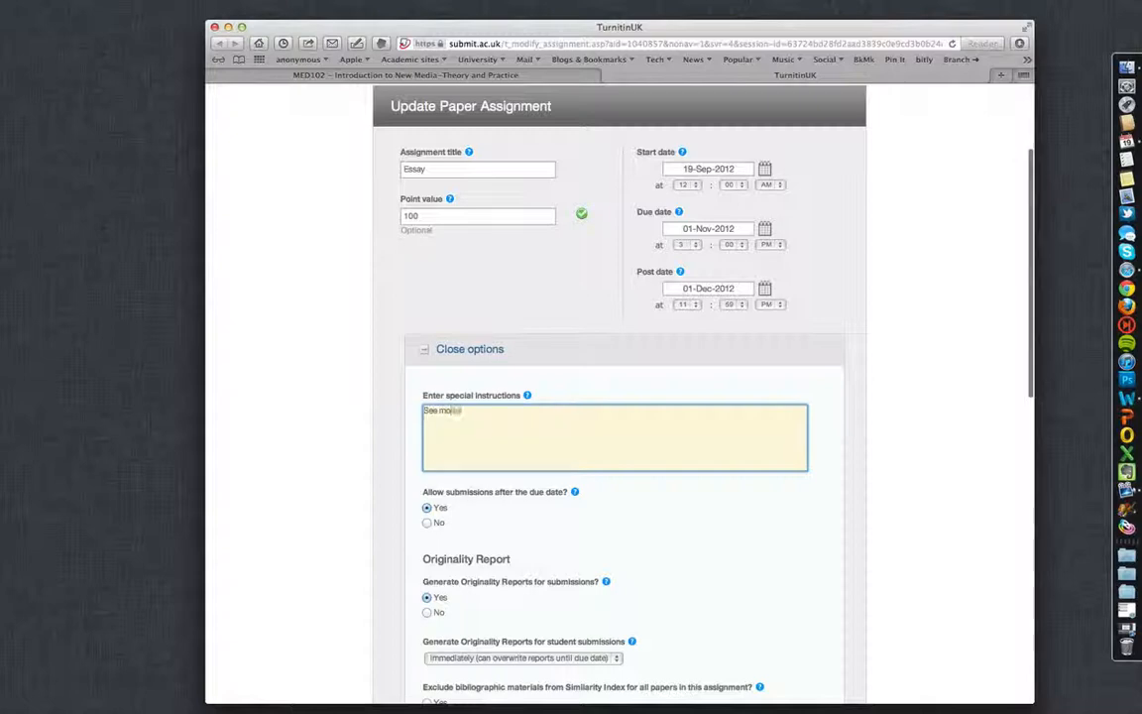
text(le guide)
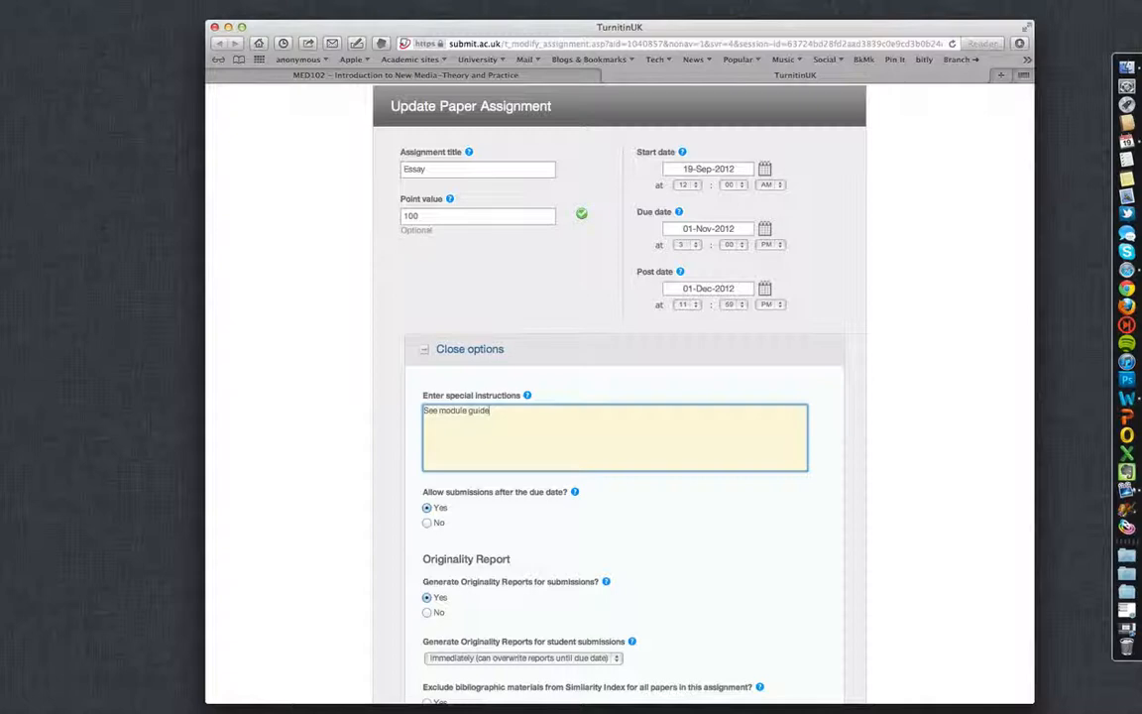
text( -)
Review the late submission setting and the Originality Report options of the Essay assignment.
scroll(663, 633, down, 2)
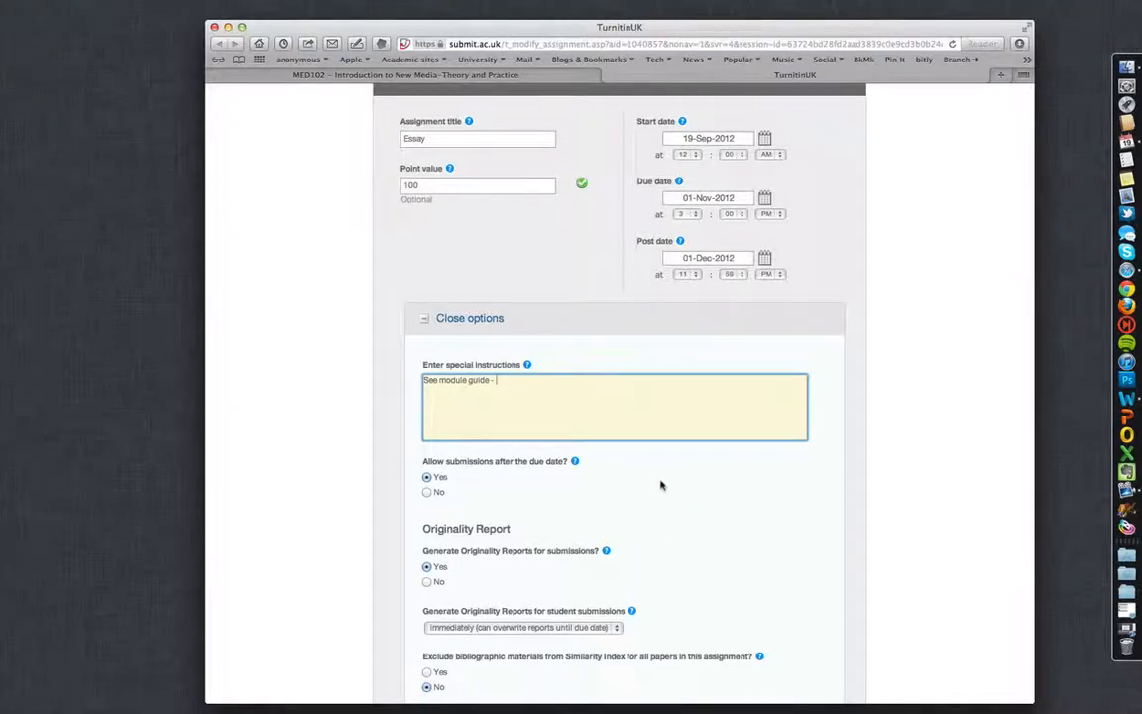
click(532, 533)
drag(532, 533, 415, 529)
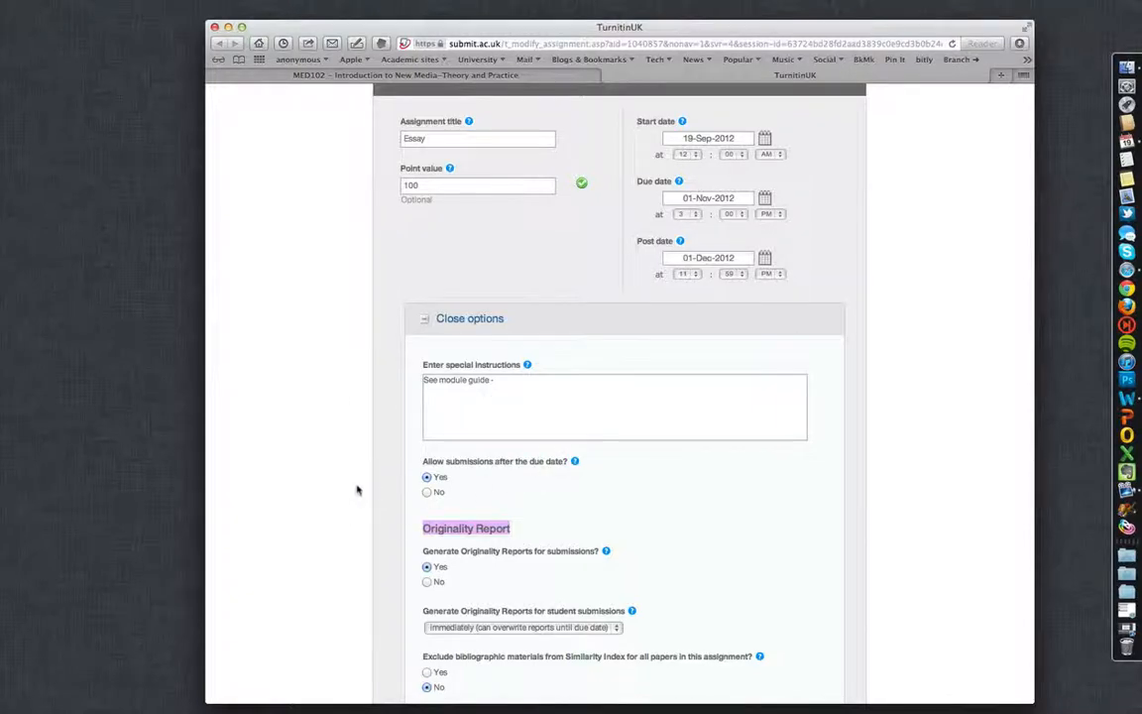
scroll(358, 486, down, 1)
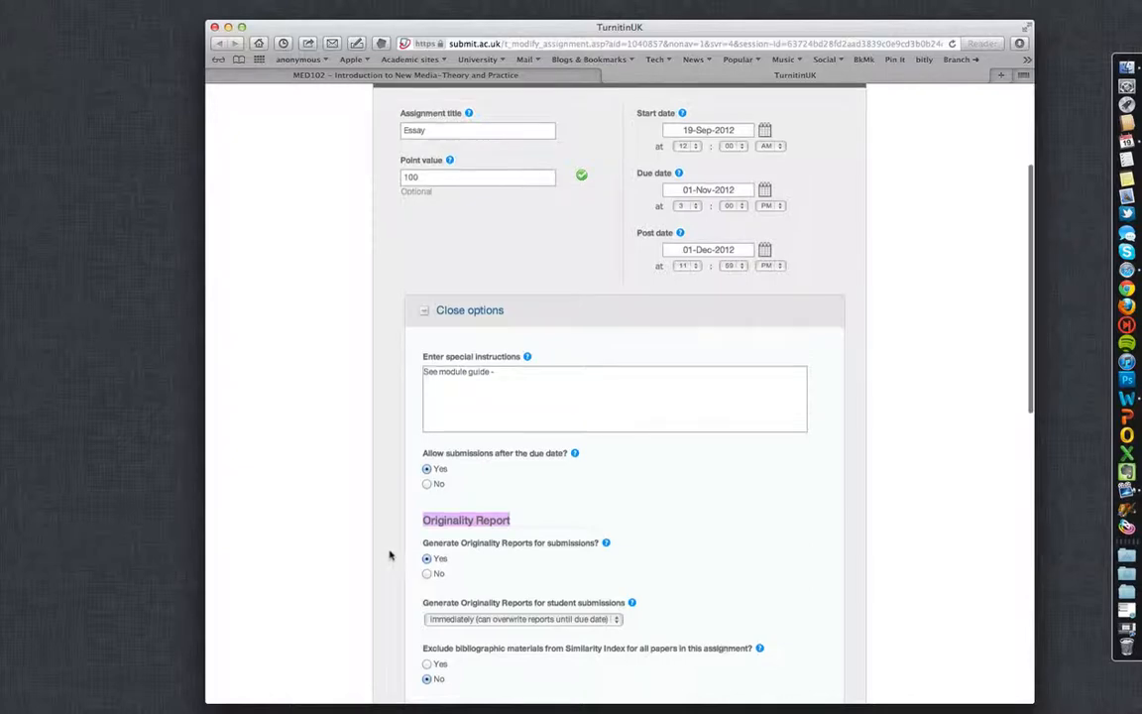
scroll(390, 560, down, 3)
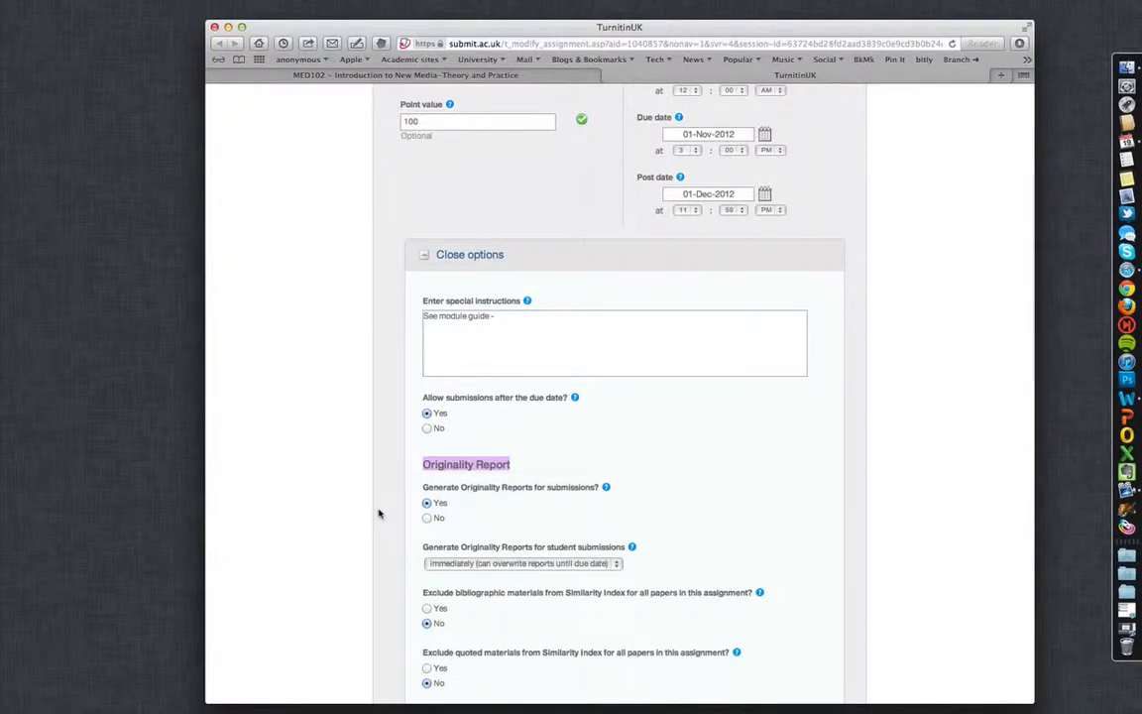
scroll(383, 514, down, 5)
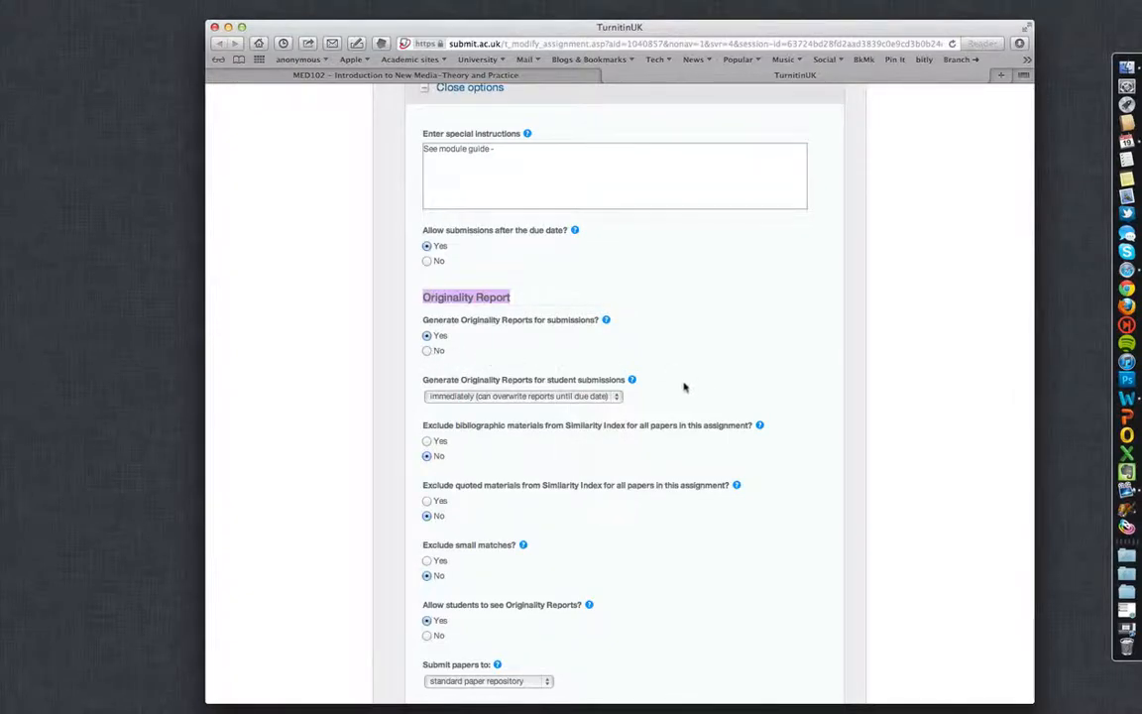
scroll(666, 394, down, 1)
scroll(665, 393, down, 3)
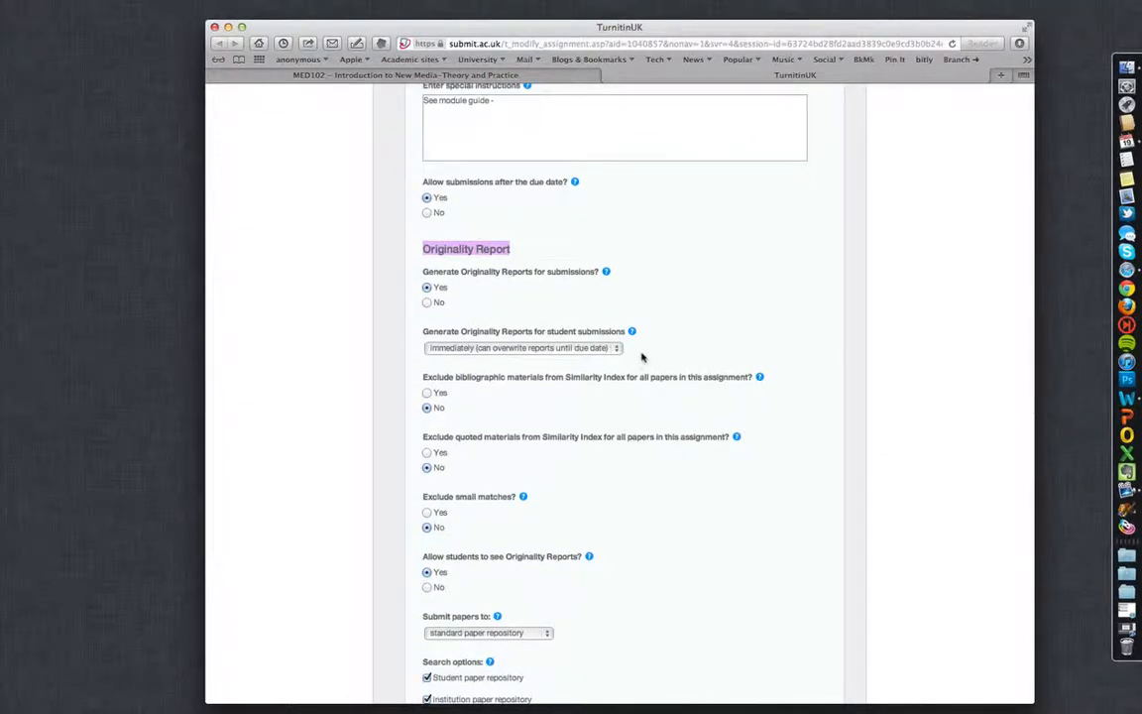
Choose to generate Originality Reports for student submissions immediately (can overwrite reports until due date).
click(616, 350)
click(617, 351)
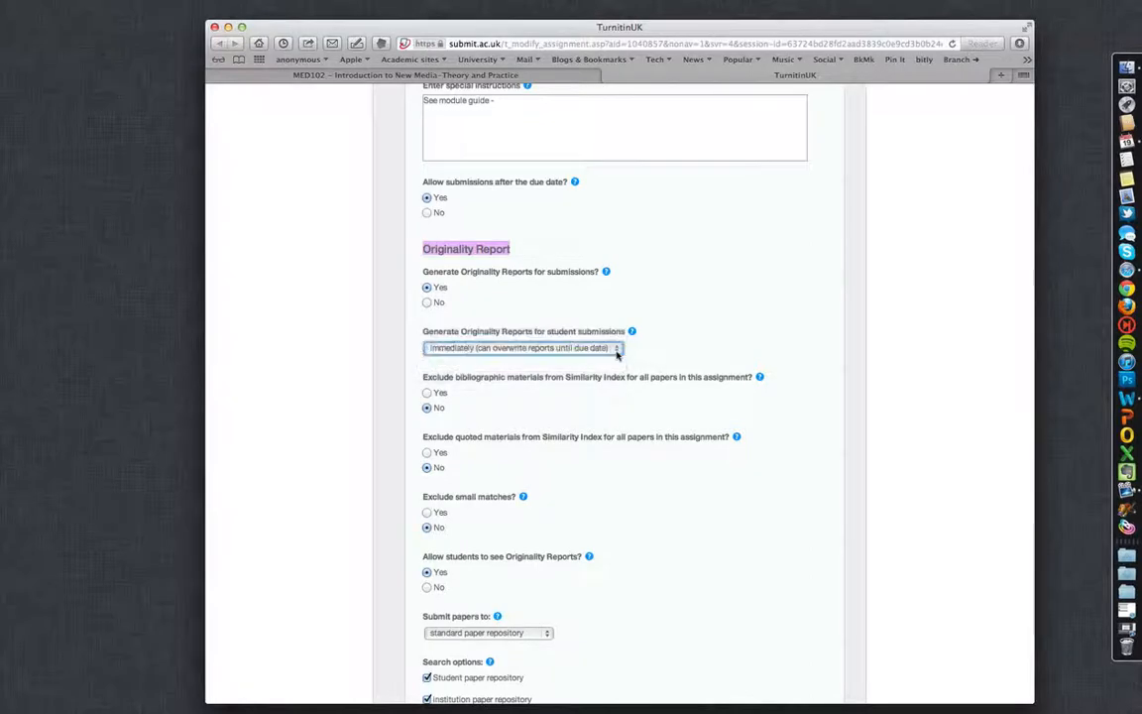
click(616, 351)
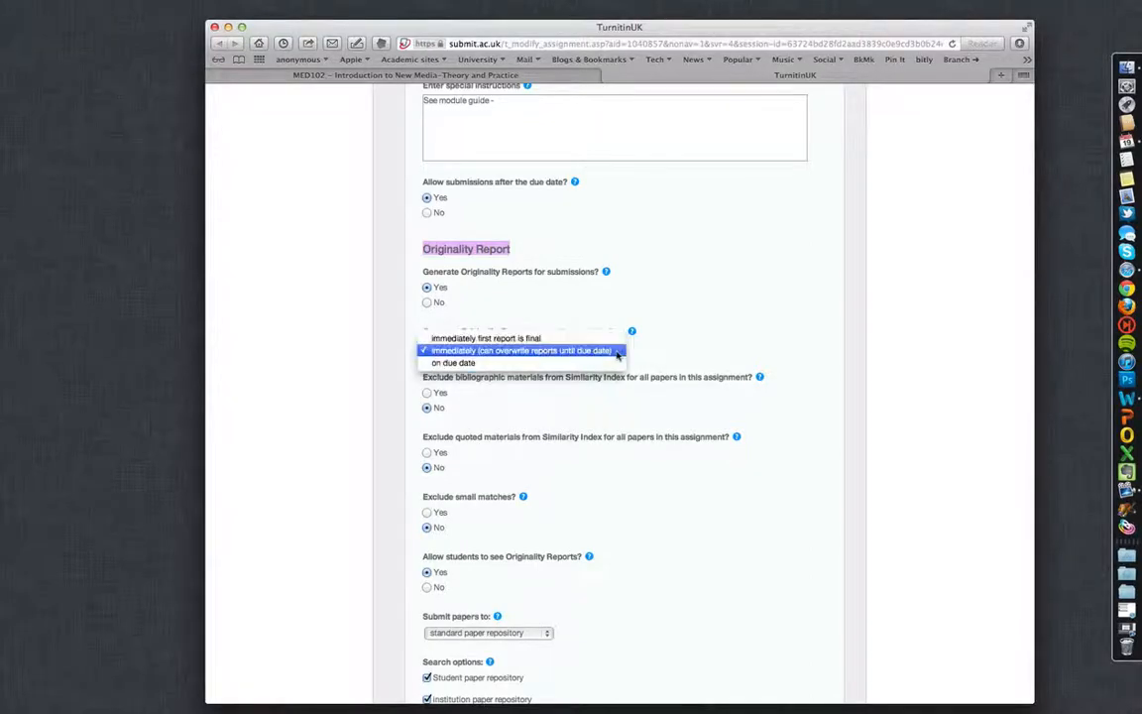
click(617, 353)
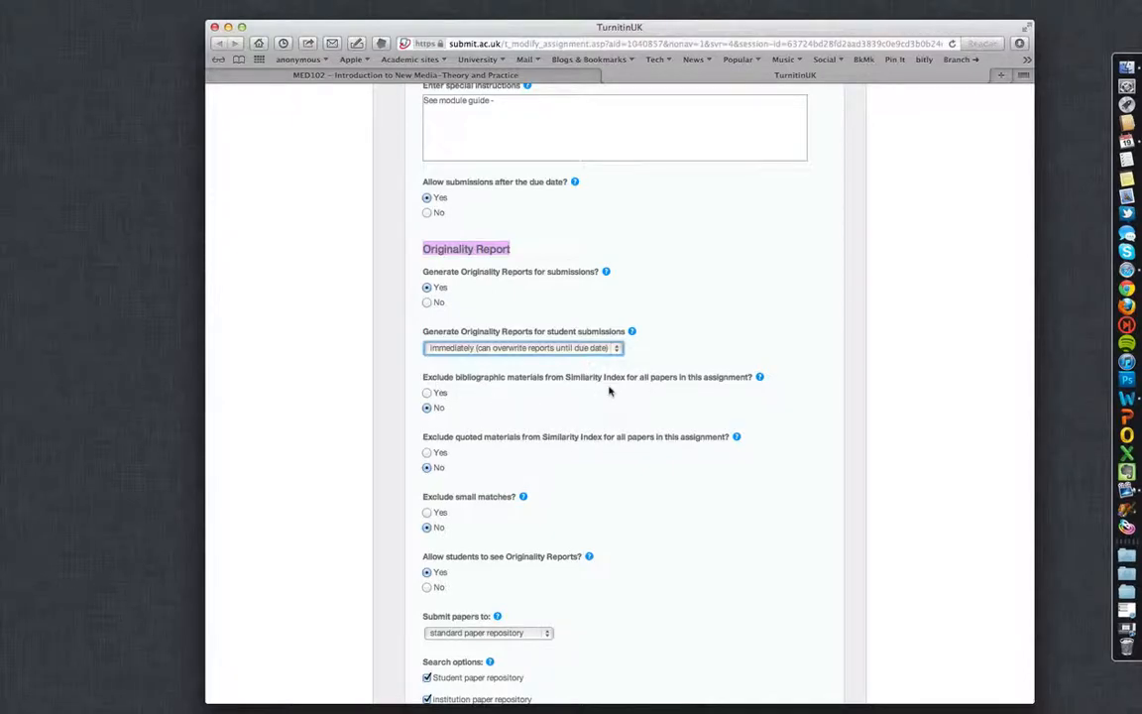
Set the Similarity Index exclusion to Yes for bibliographic materials and to No for quoted materials.
click(429, 393)
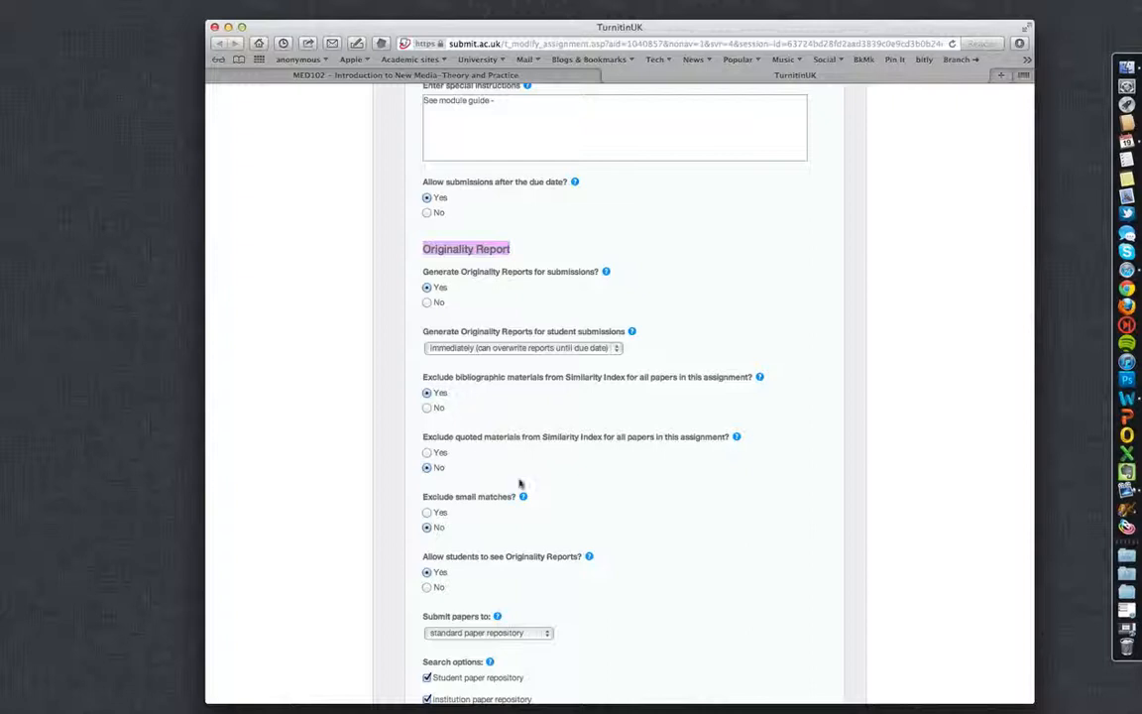
scroll(470, 436, down, 1)
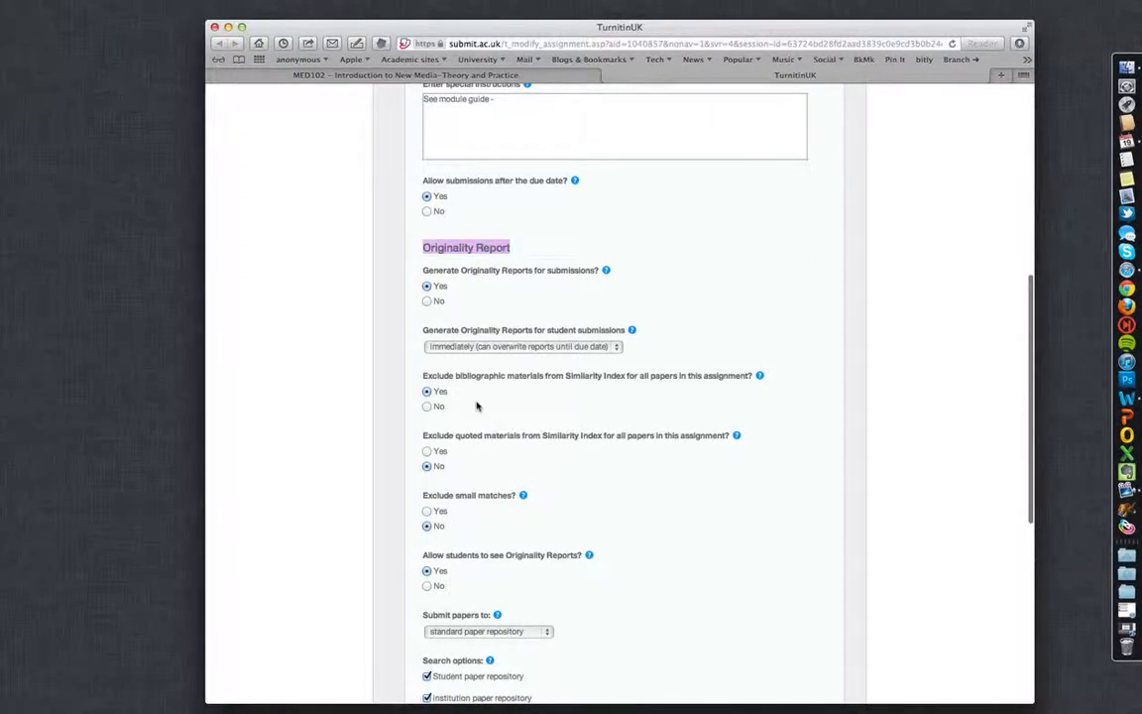
scroll(476, 402, down, 1)
scroll(476, 405, down, 1)
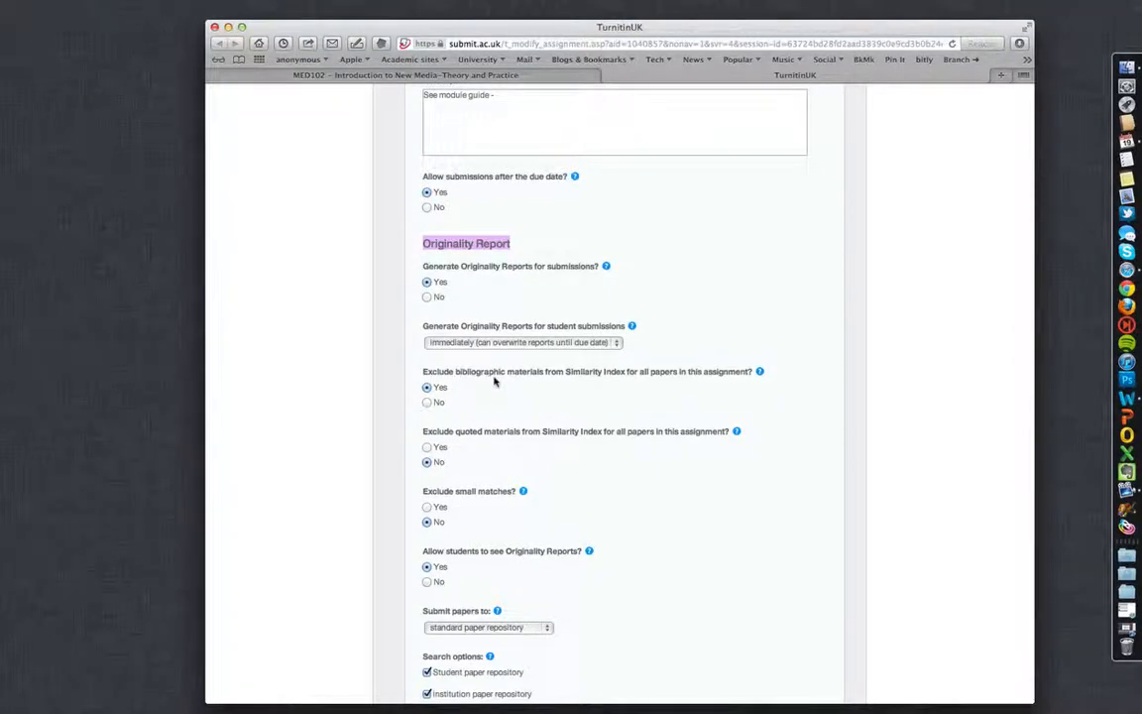
scroll(486, 402, down, 4)
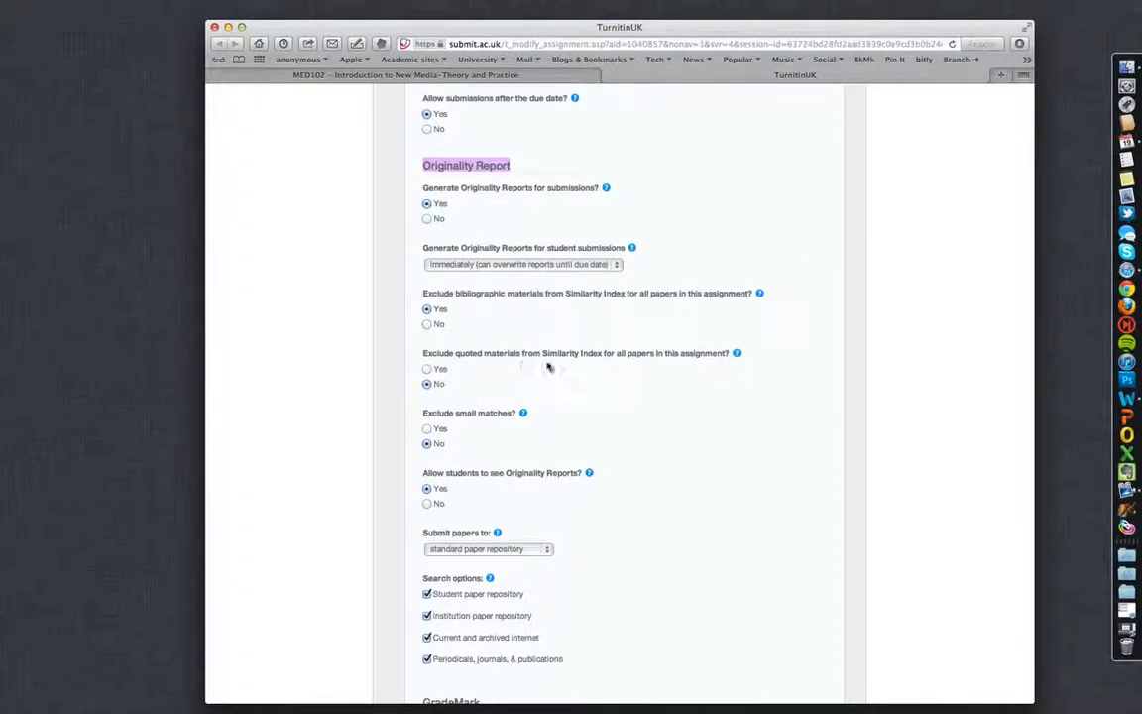
click(427, 369)
click(427, 383)
Try excluding small matches with a word count of 5, and set small-match exclusion back to No.
click(427, 428)
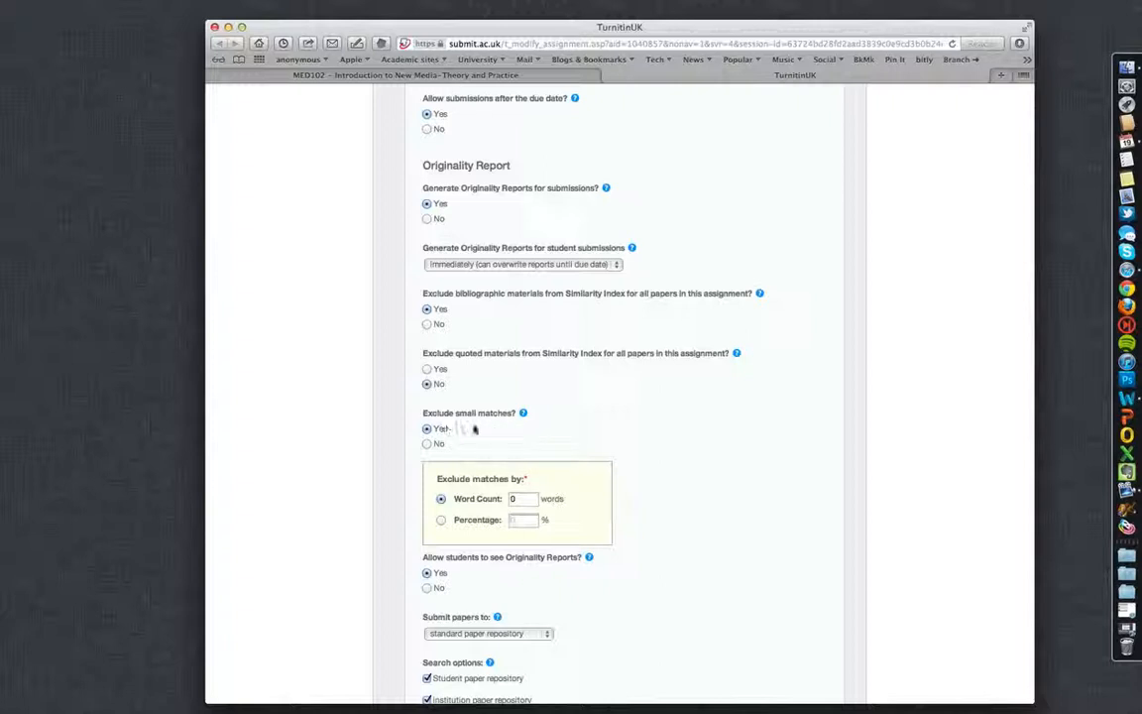
click(522, 498)
key(BackSpace)
text(5)
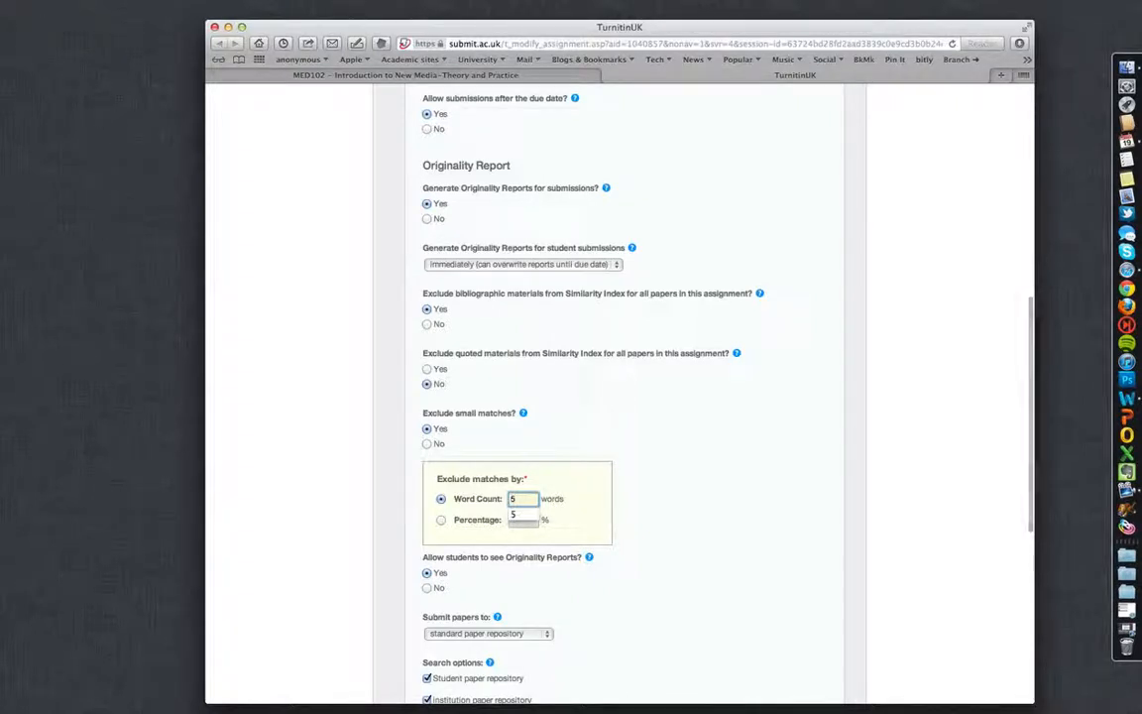
key(BackSpace)
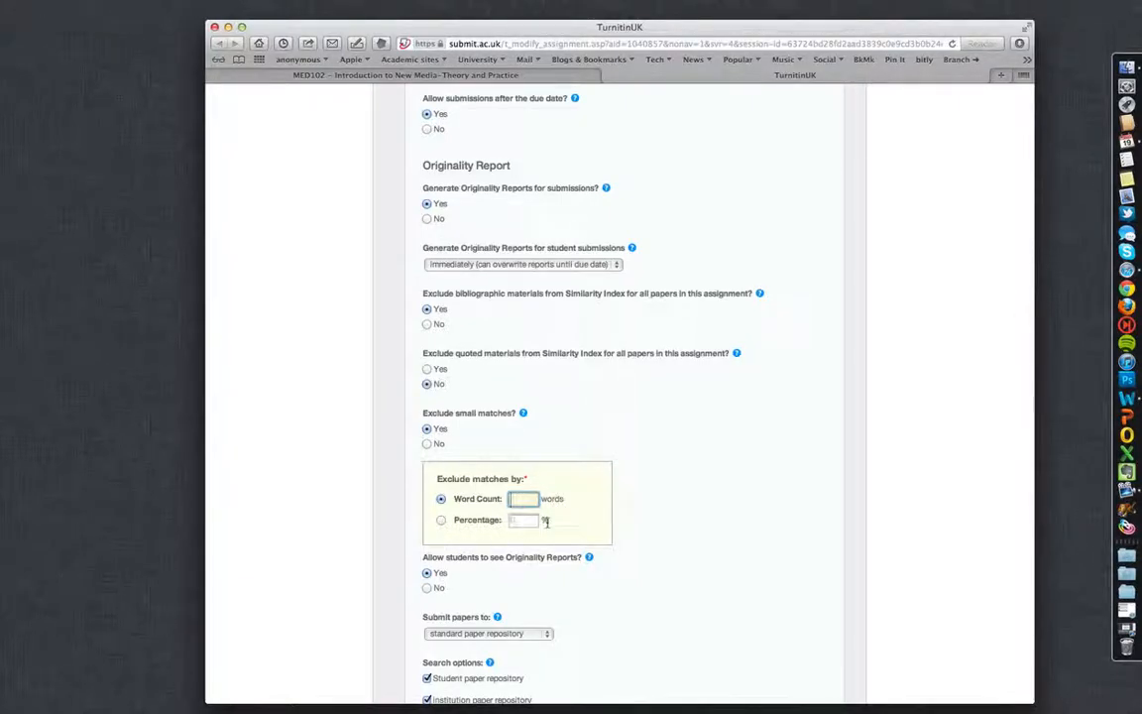
click(505, 441)
scroll(437, 392, down, 3)
click(426, 315)
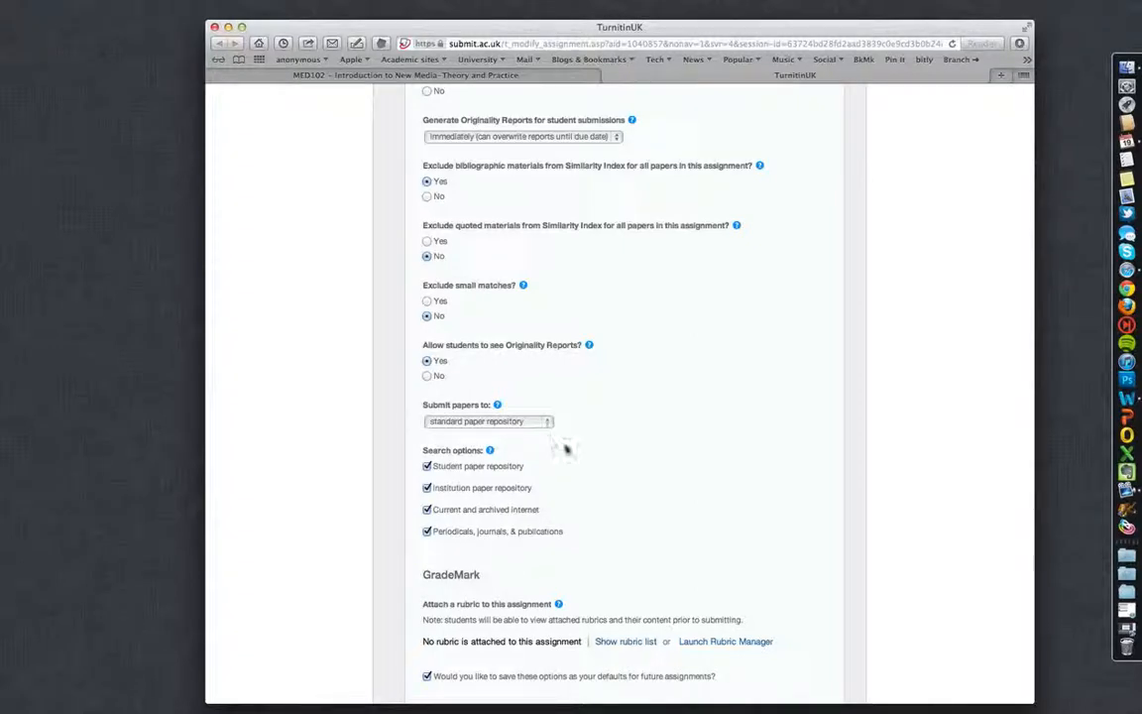
Submit the Essay assignment's updated settings and agree to continue with the chosen post date.
scroll(555, 476, down, 1)
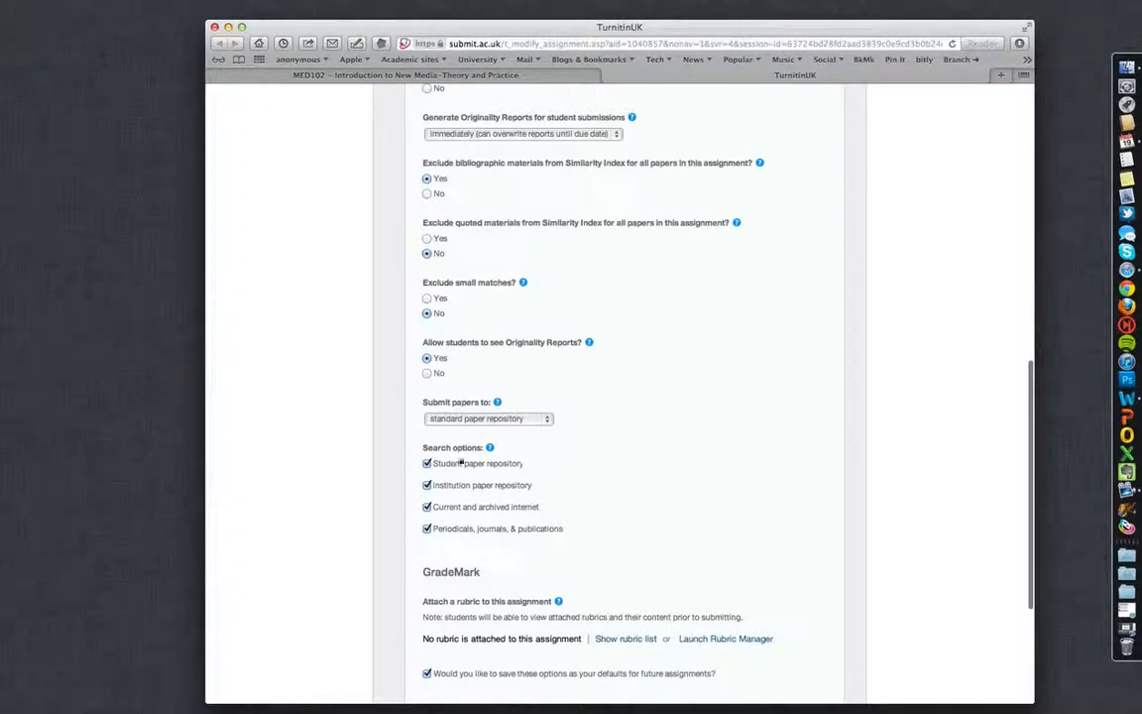
scroll(604, 499, down, 3)
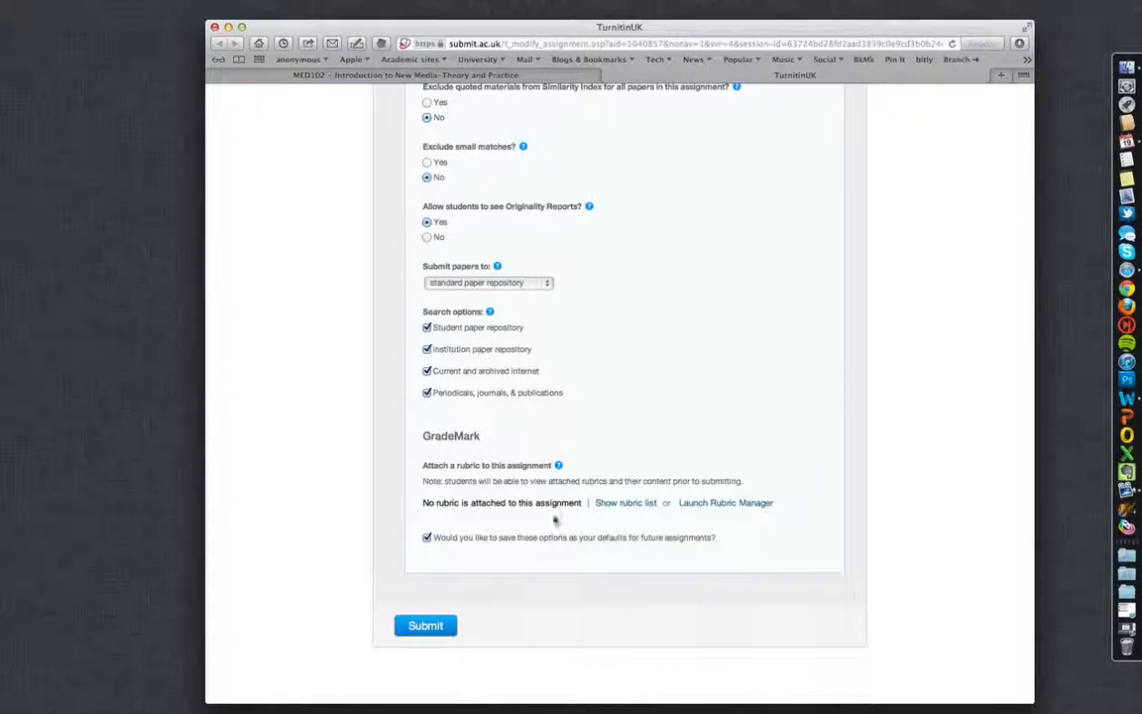
scroll(530, 600, up, 10)
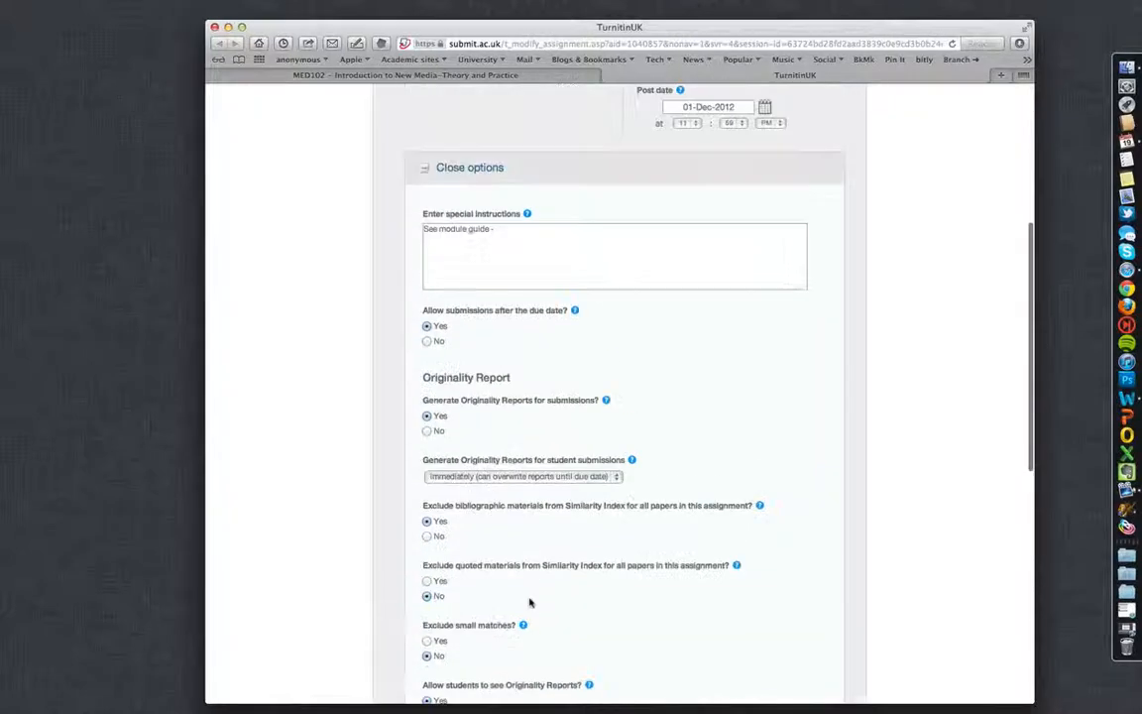
scroll(530, 601, down, 15)
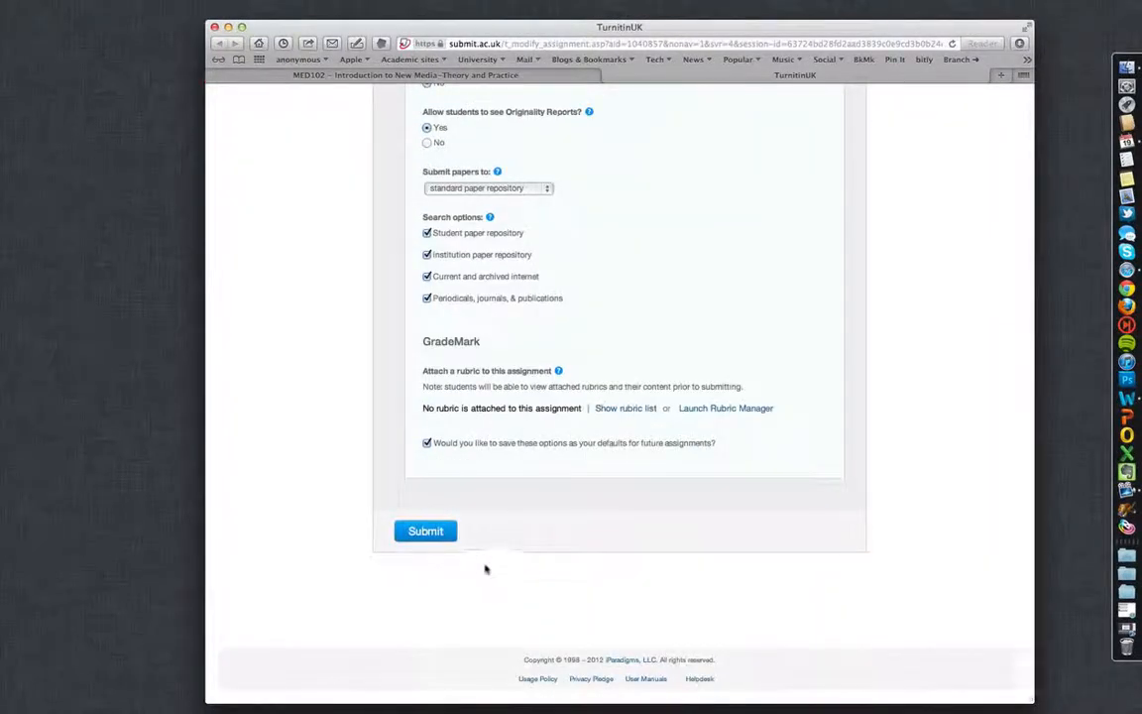
click(422, 533)
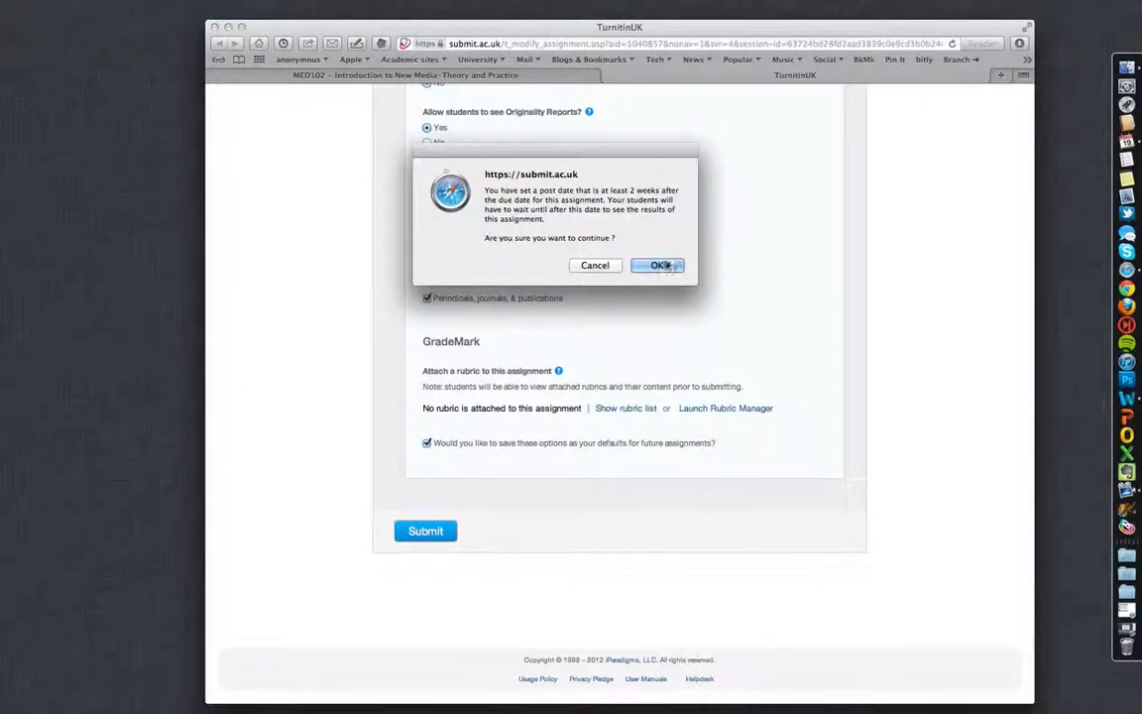
mouse_move(662, 190)
mouse_down()
mouse_move(537, 192)
mouse_move(680, 191)
mouse_up()
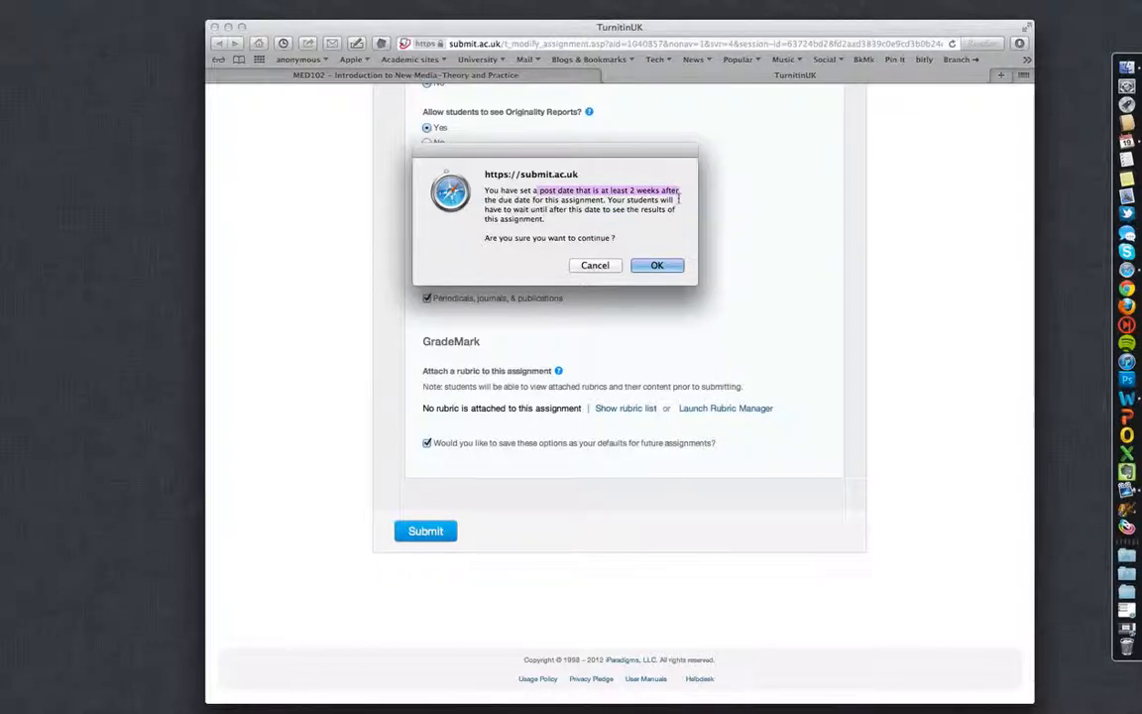
click(657, 266)
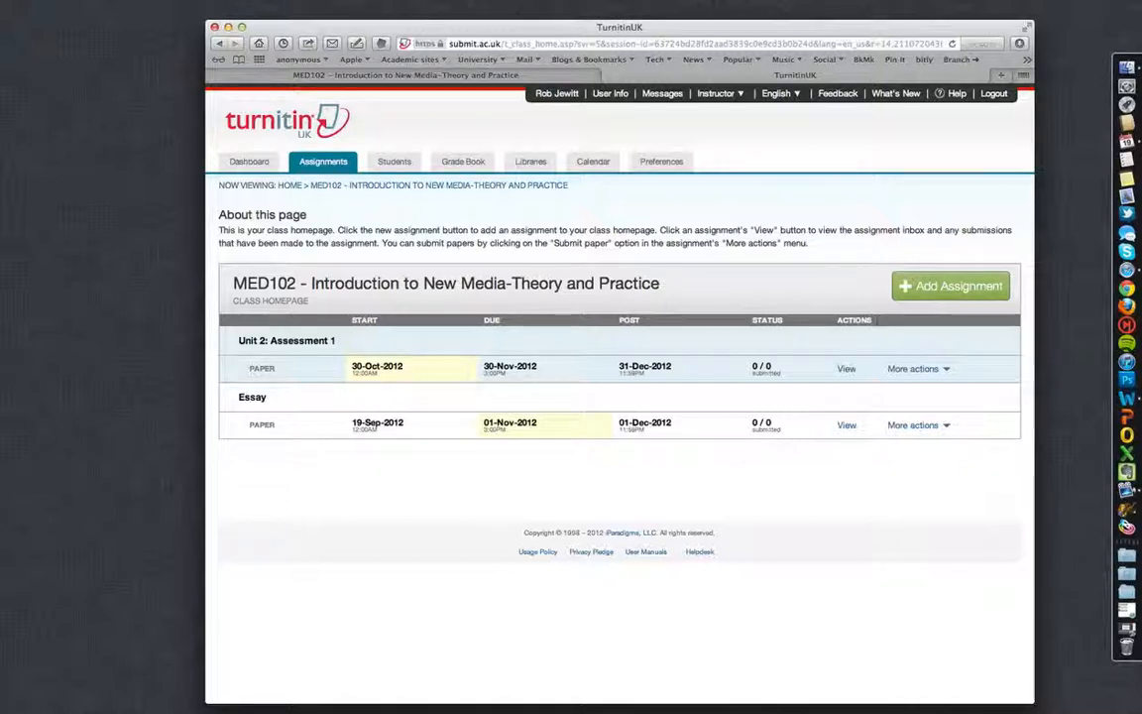
From the instructor dashboard, open Assessment #1: TV texts of the MAC201 - Media Studies 1 class.
click(259, 163)
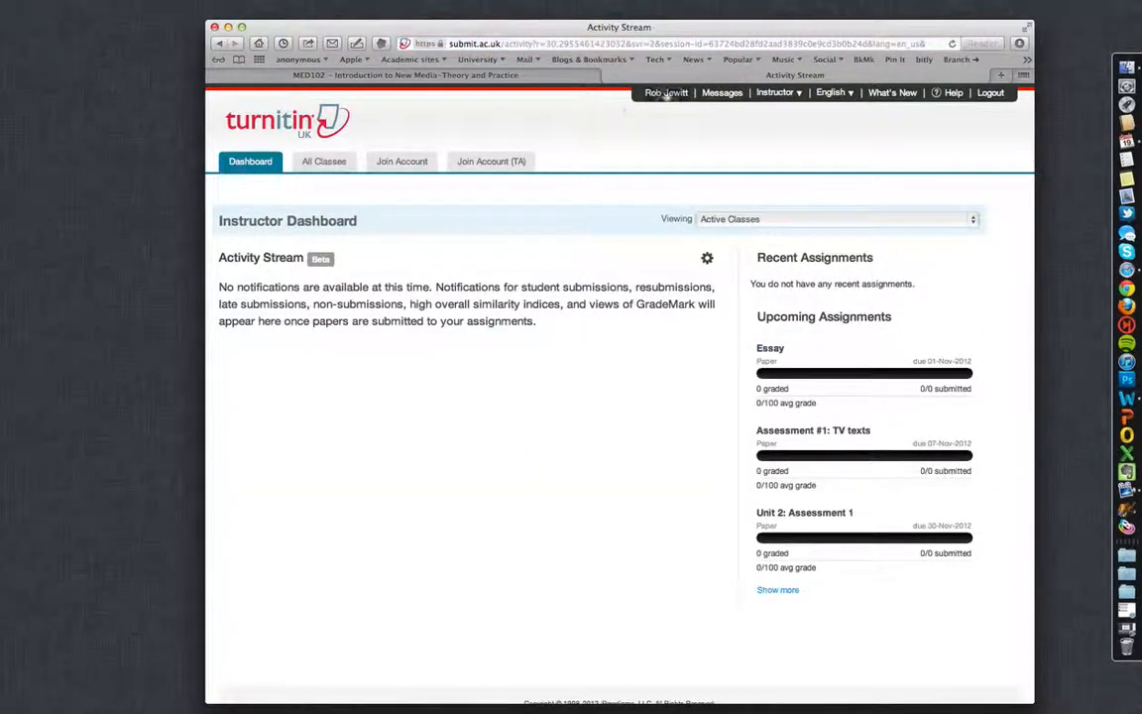
click(785, 219)
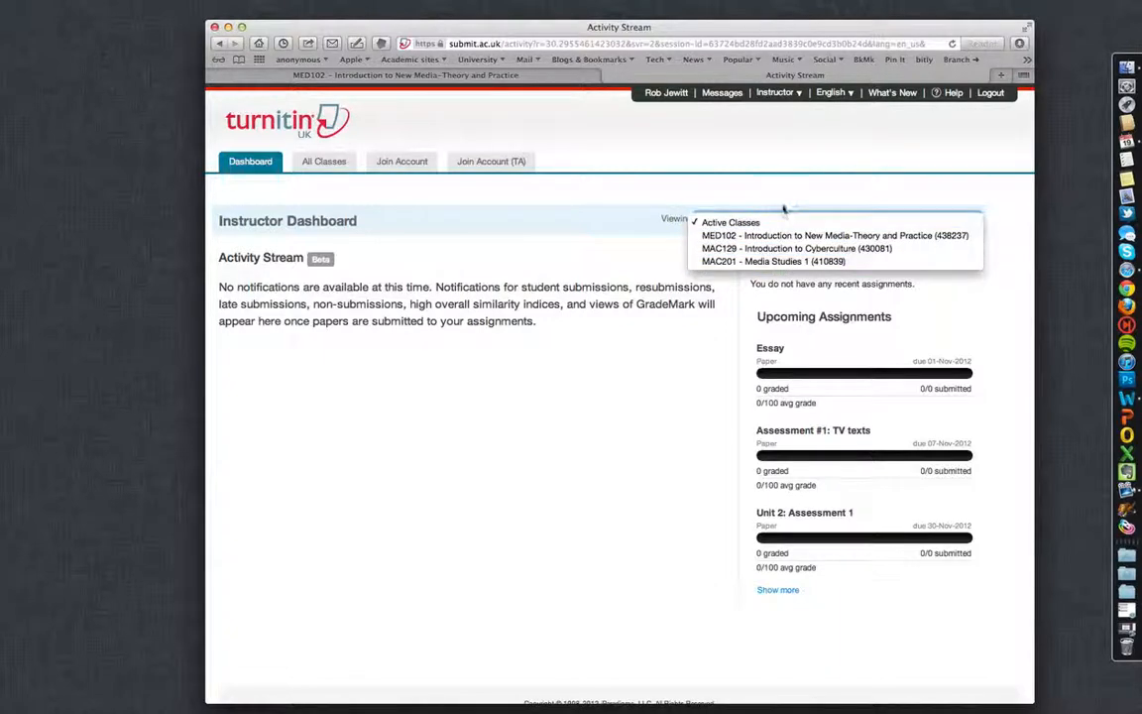
click(775, 261)
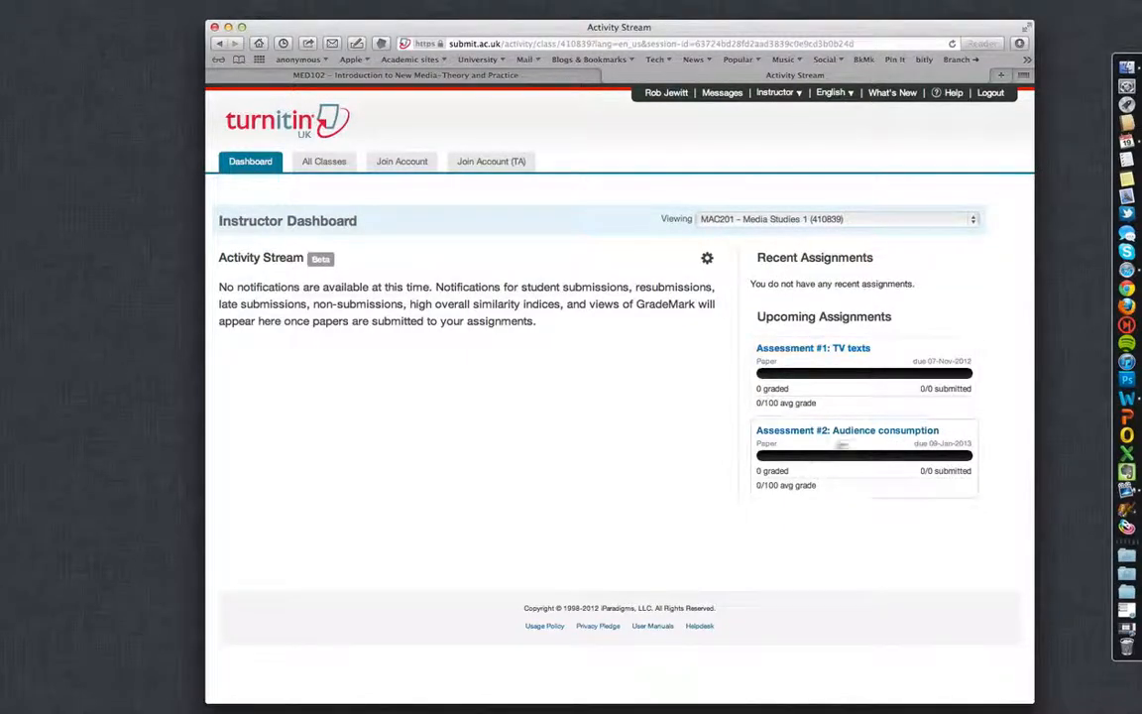
click(793, 349)
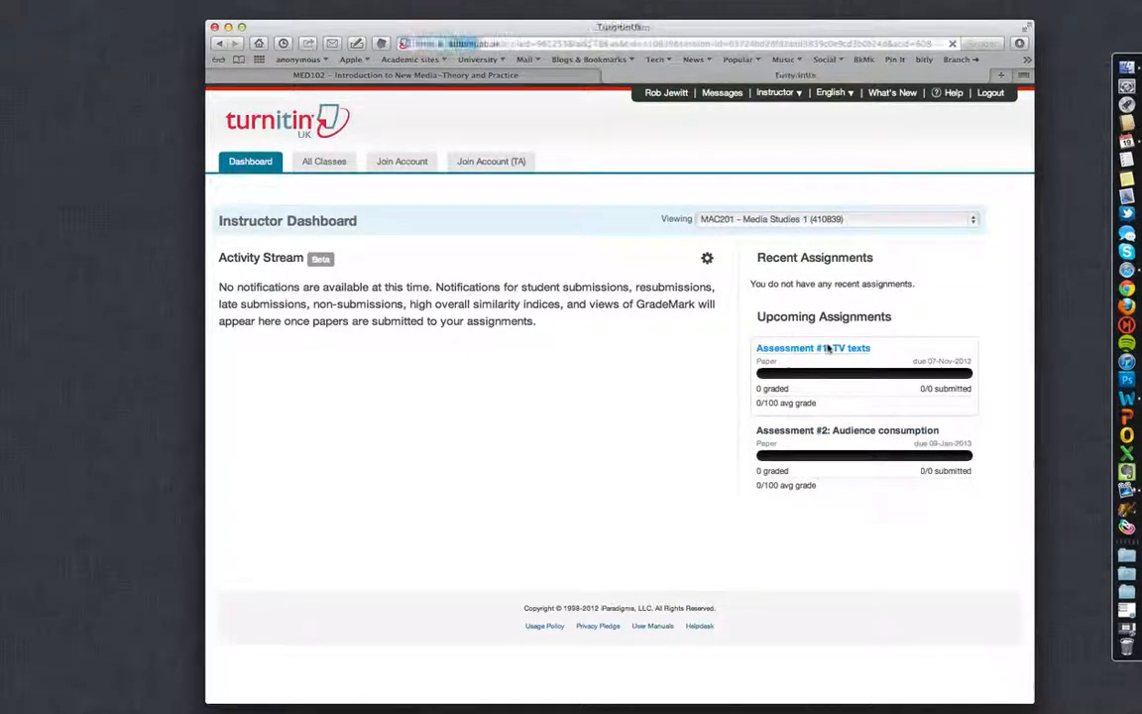